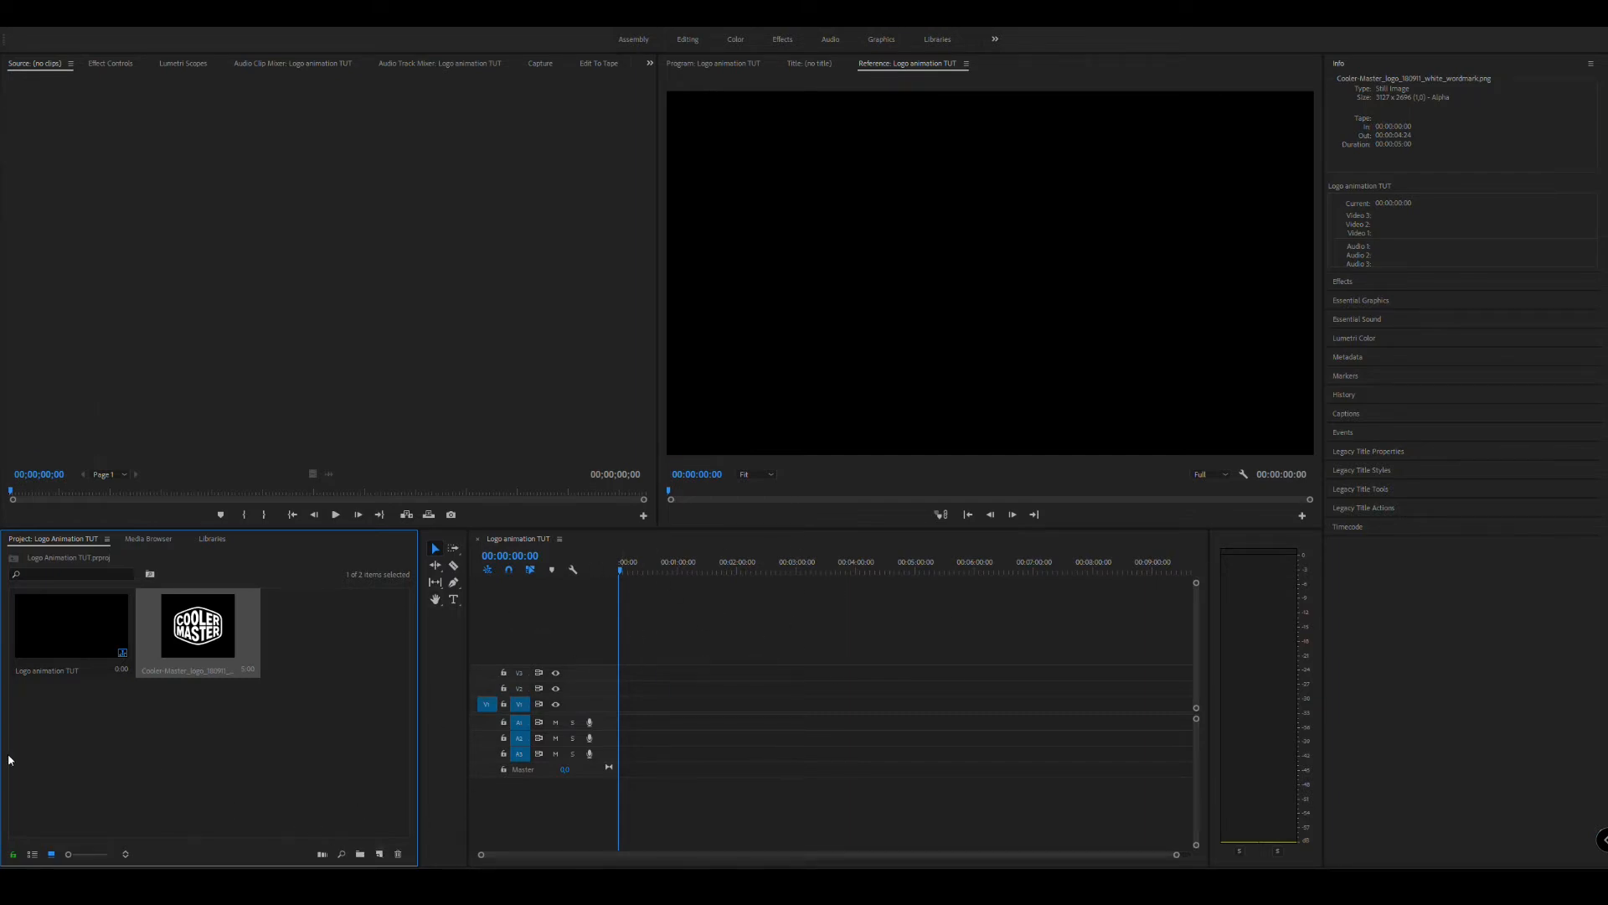
Create a Black Video item with the default 1920 x 1080 settings and place it at the start of track V1
left_click(382, 854)
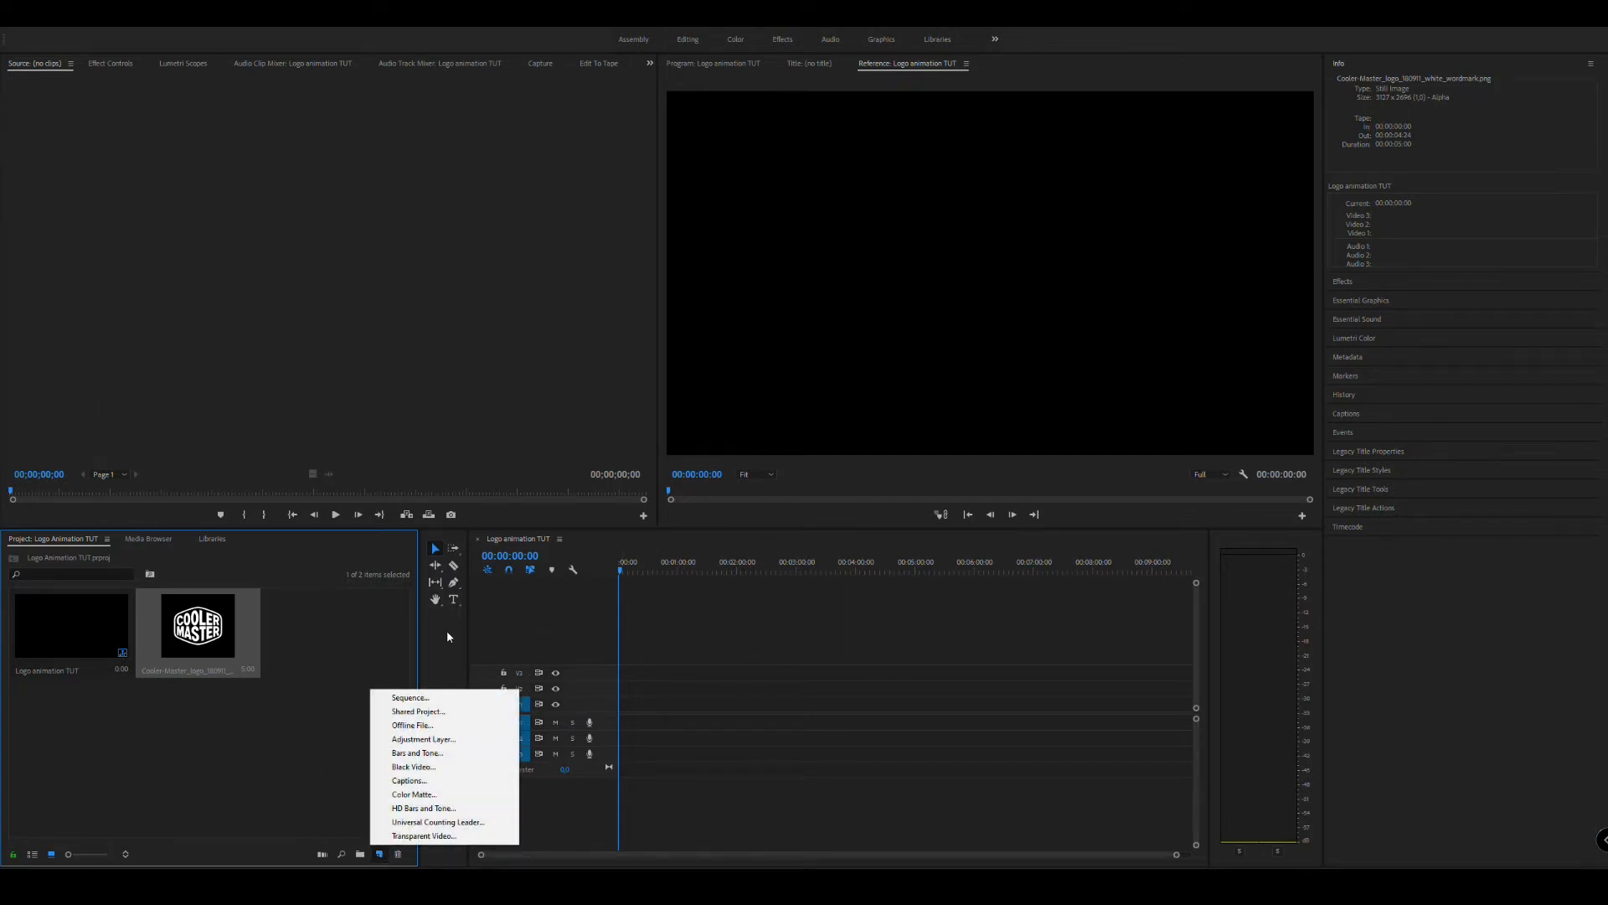
left_click(402, 792)
left_click(820, 491)
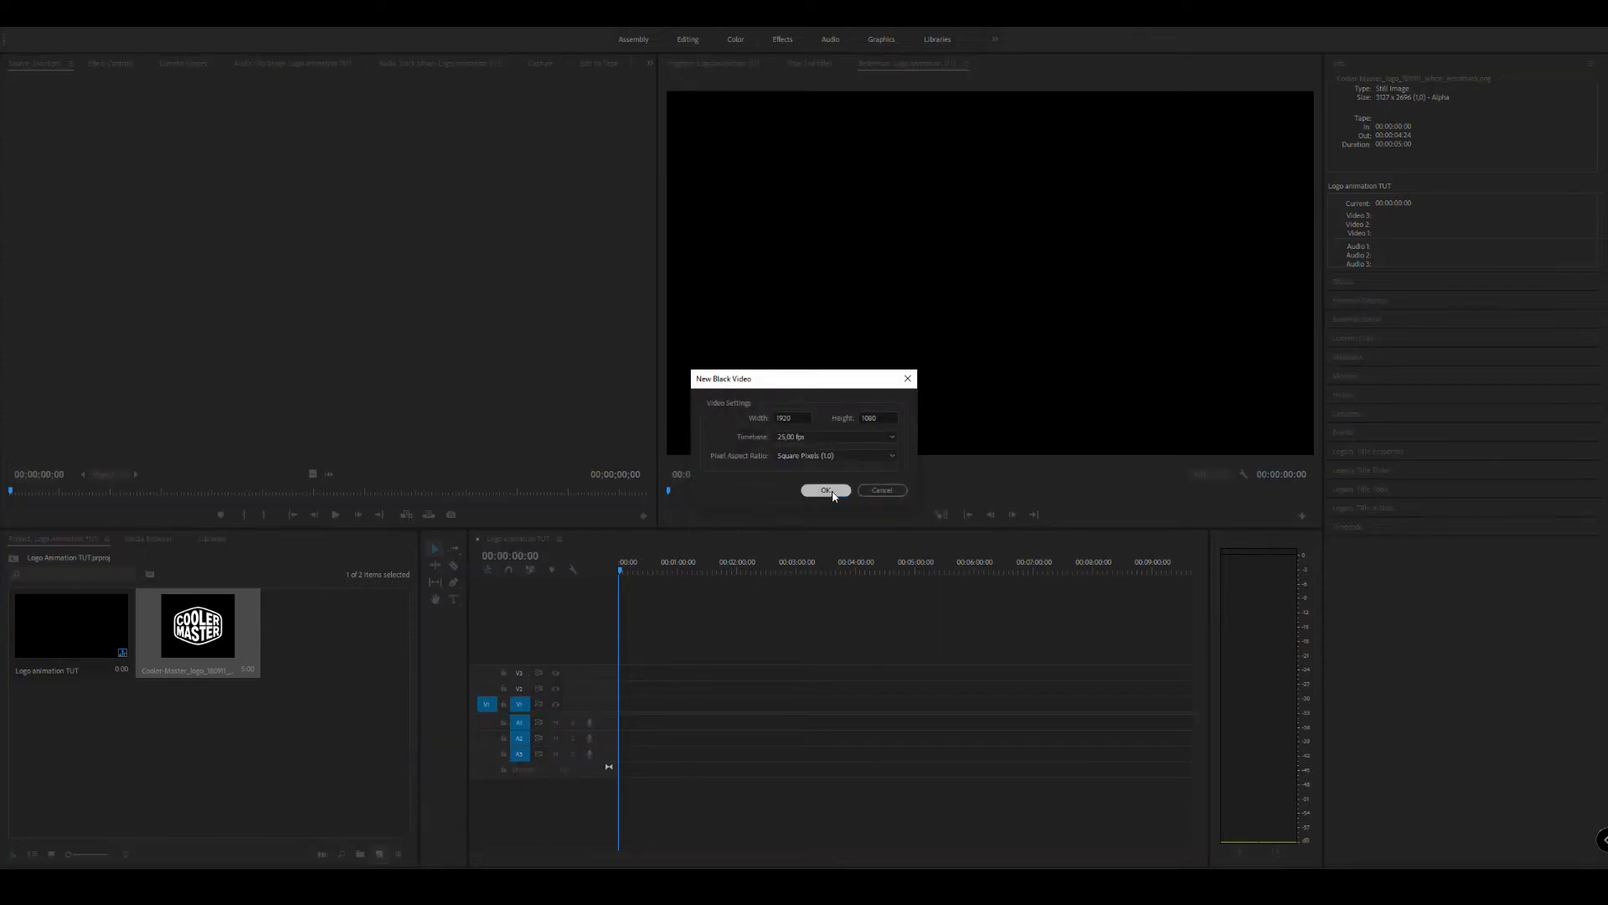
left_click_drag(349, 647, 627, 708)
left_click_drag(1174, 855, 871, 867)
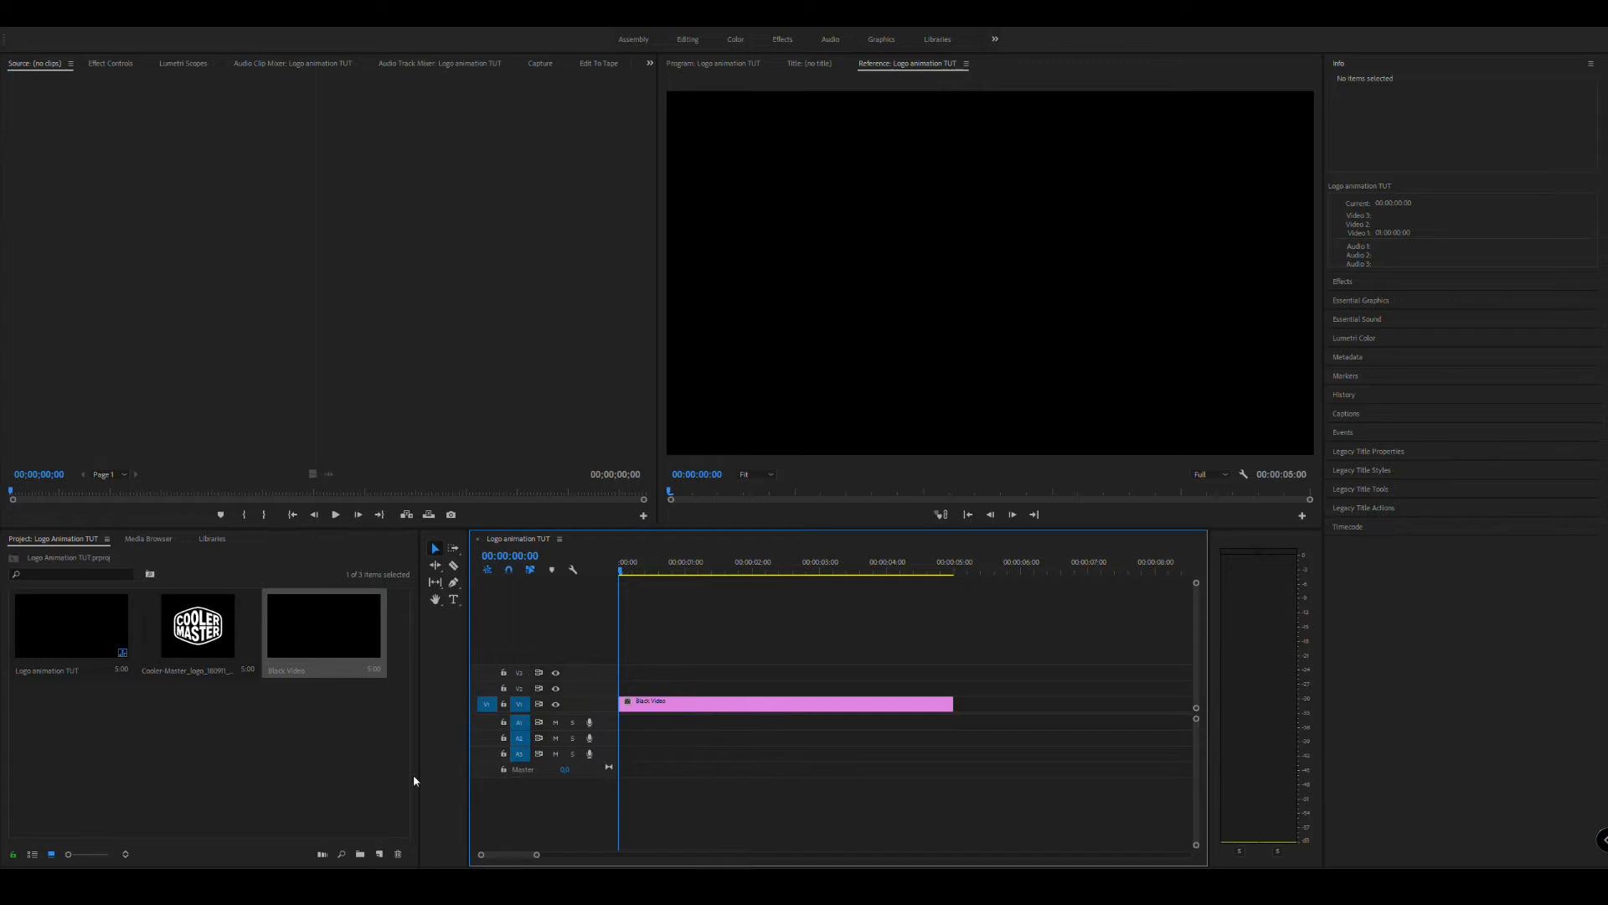
Place the Cooler Master logo on track V2 above the black video and set its Scale to 35
left_click(197, 630)
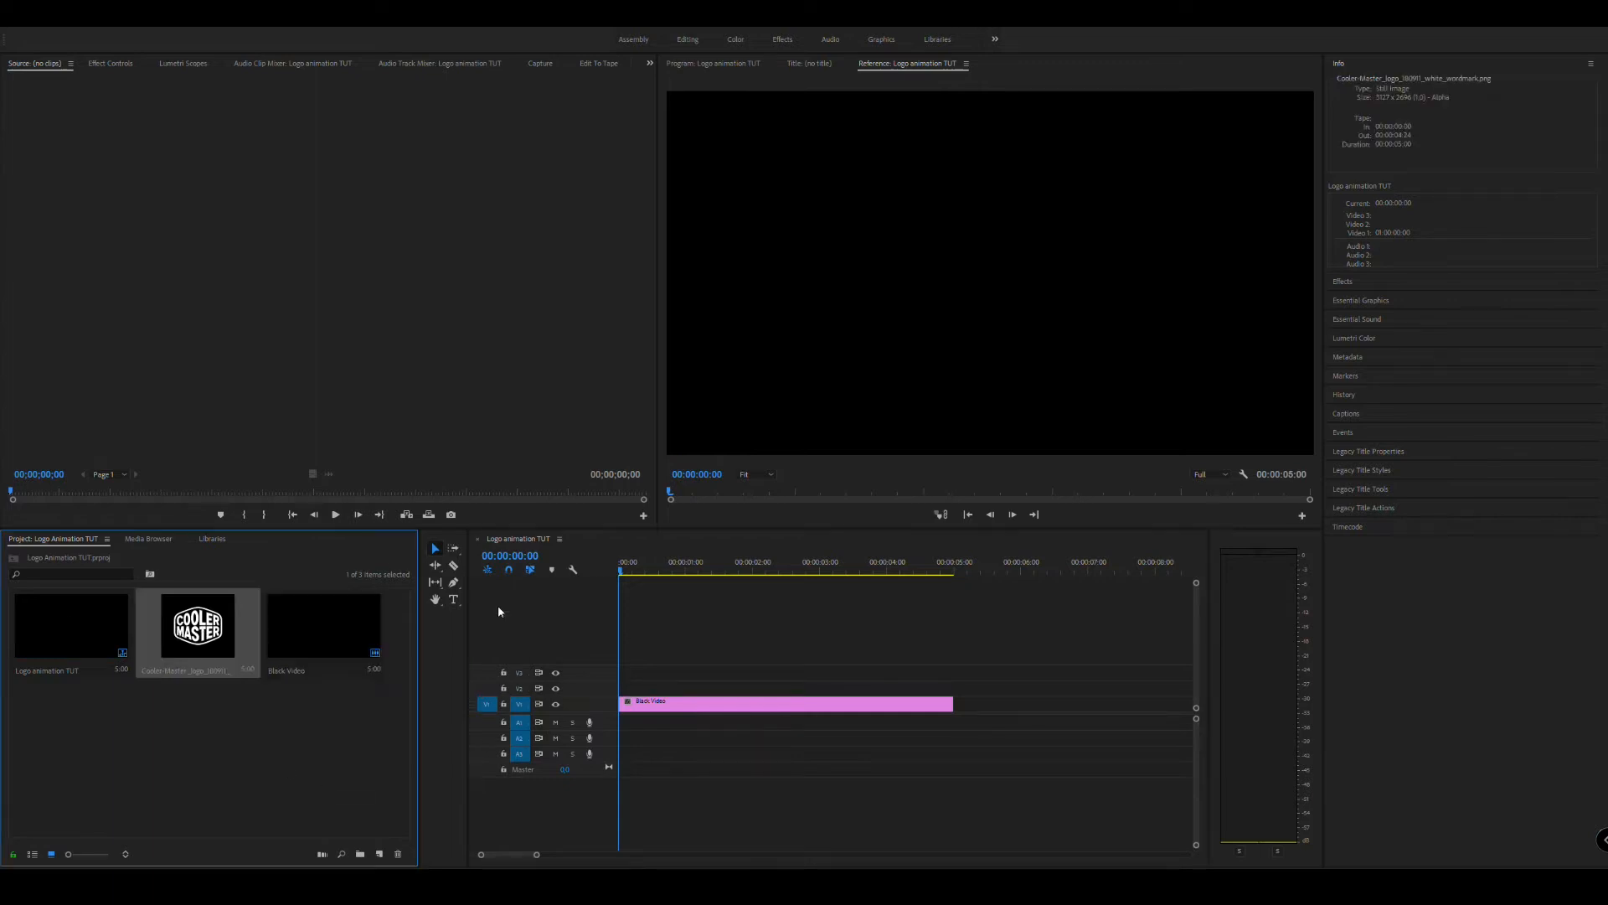
left_click_drag(191, 643, 624, 692)
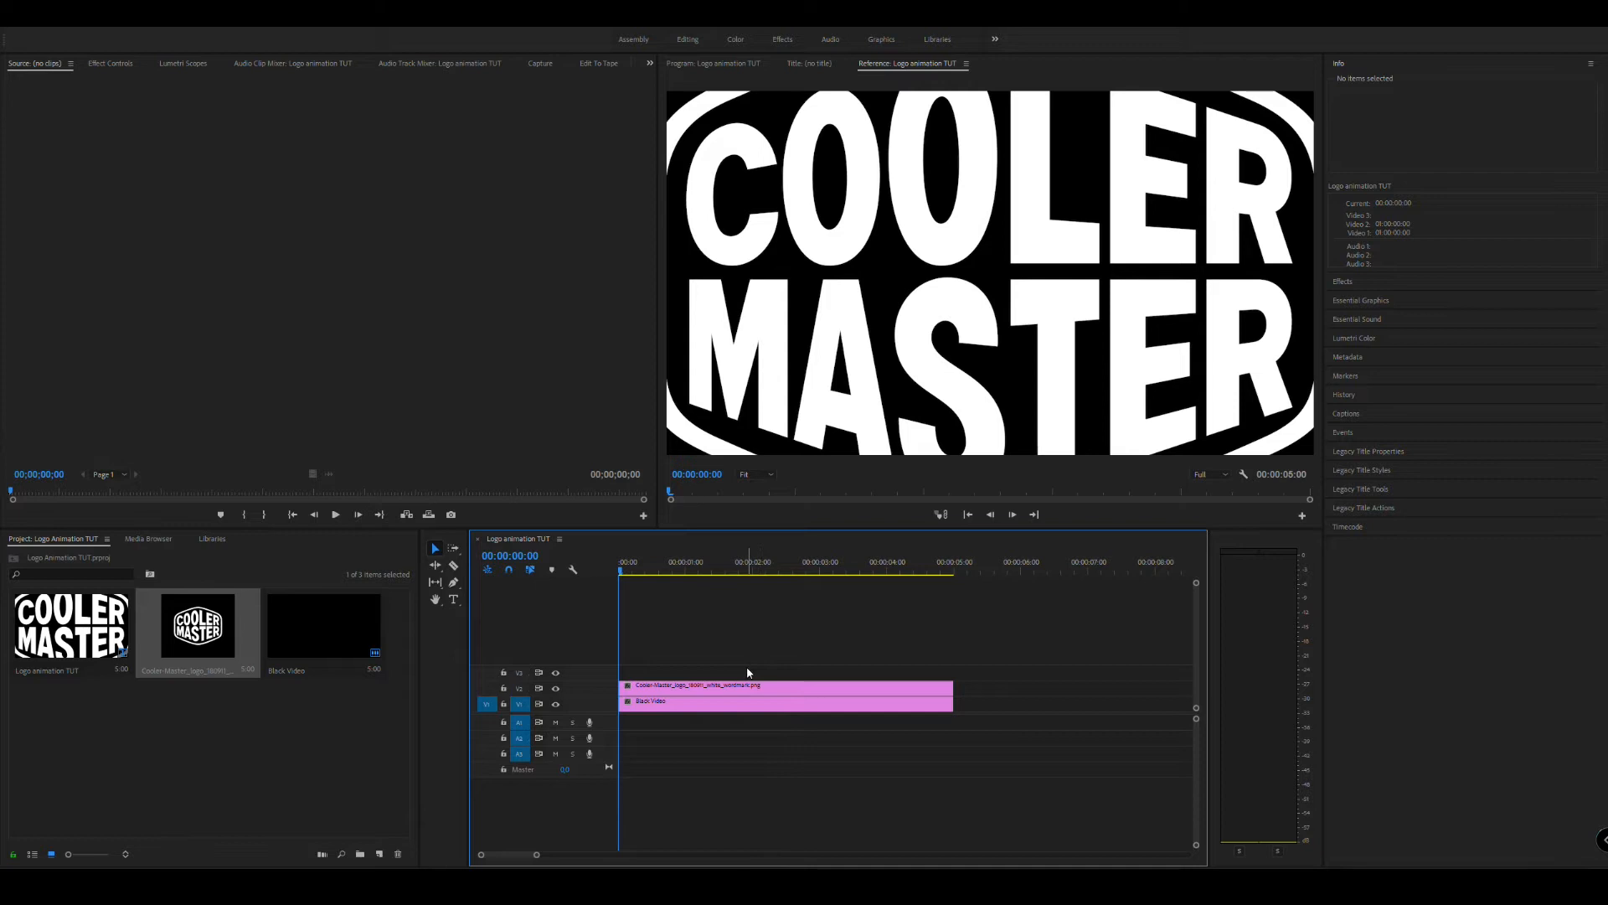
left_click(858, 689)
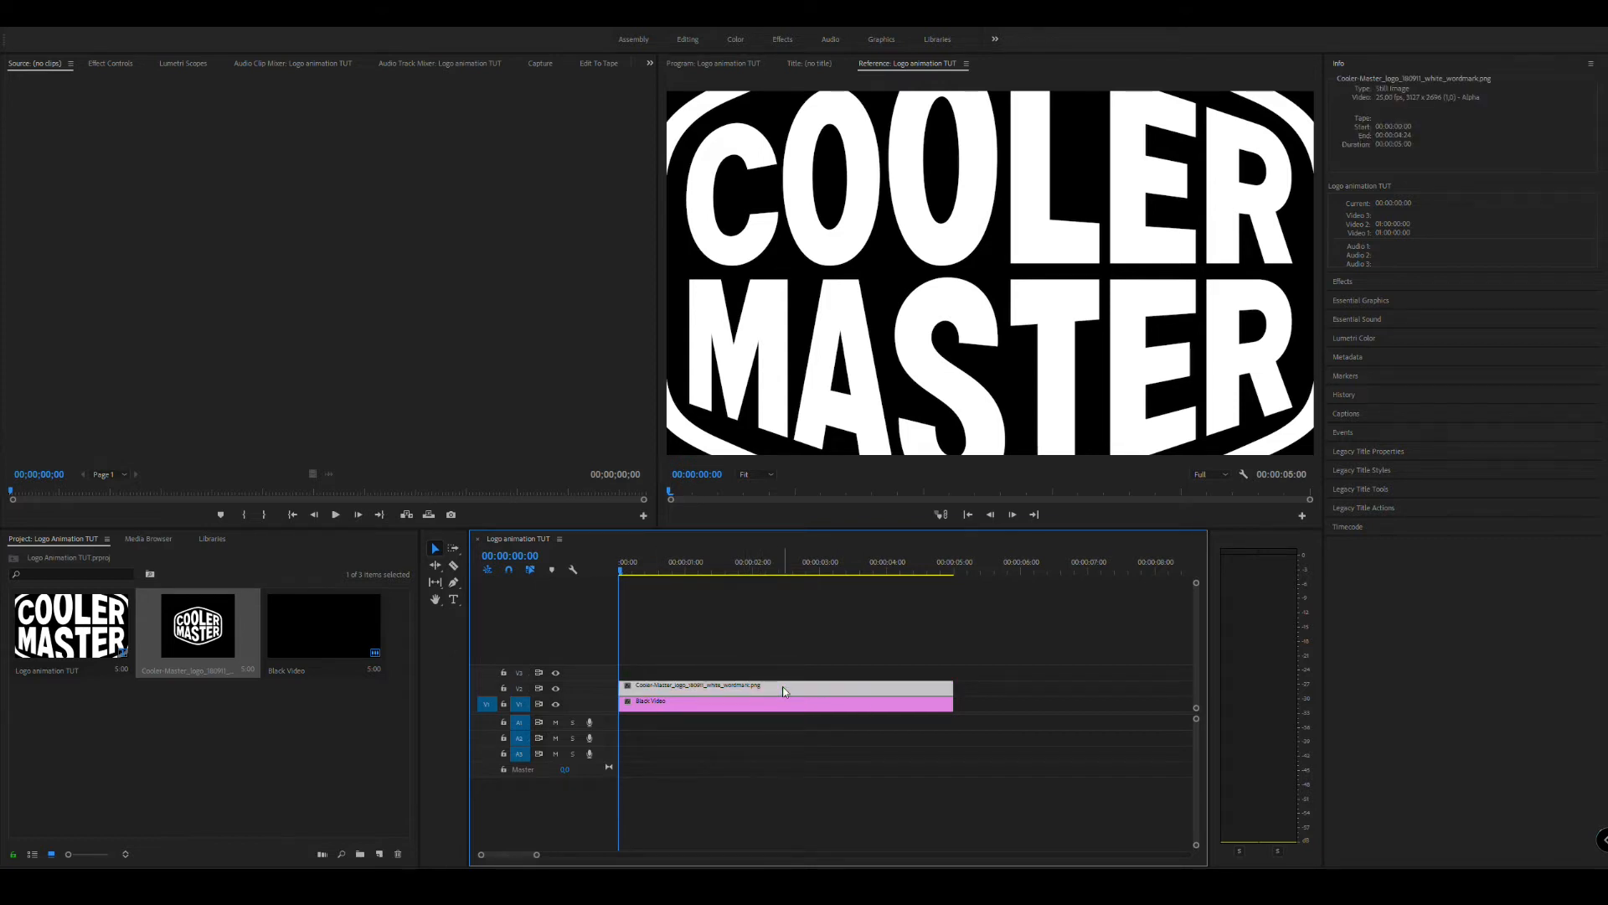
left_click(111, 64)
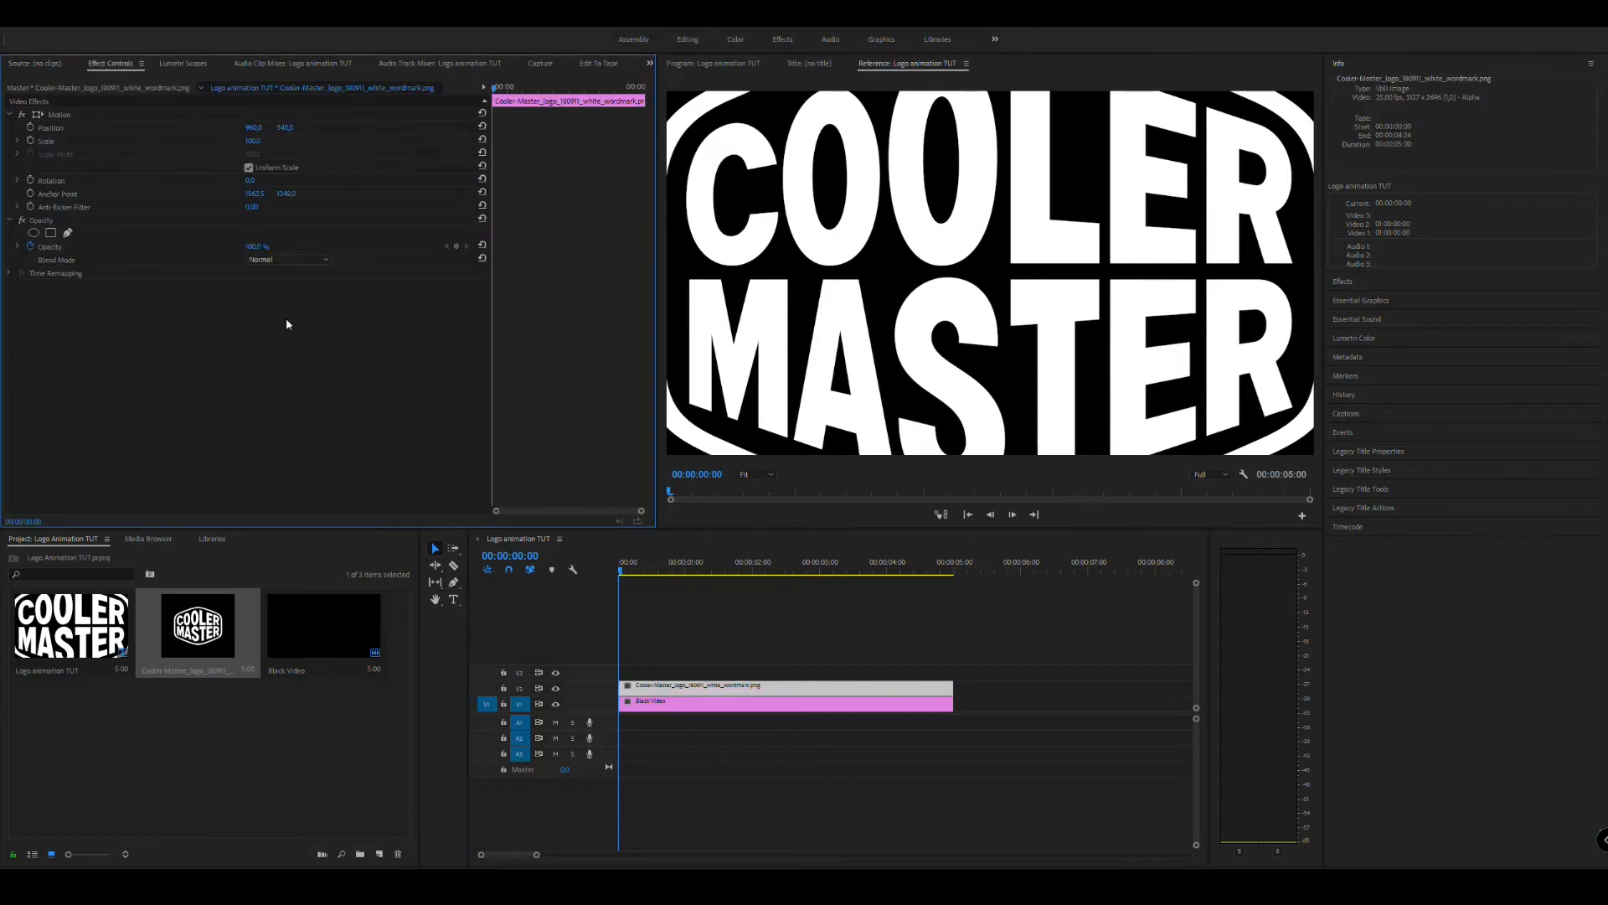
left_click_drag(253, 141, 198, 141)
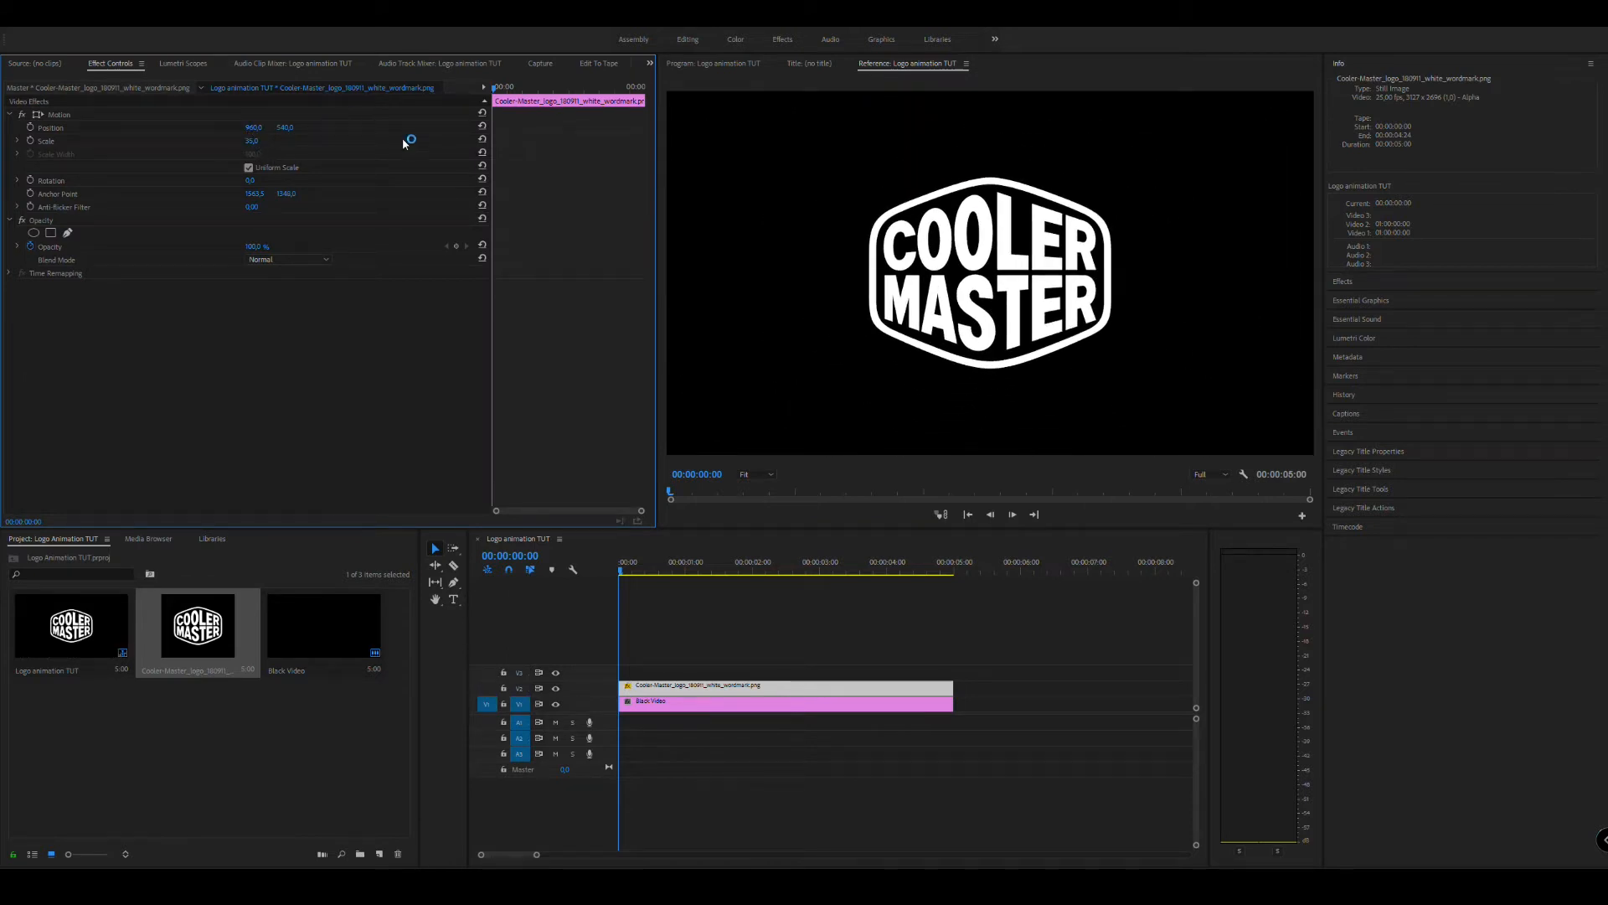
Try shifting the logo away from the frame's centre with its Position values, and reset the Position
left_click(52, 128)
left_click(856, 245)
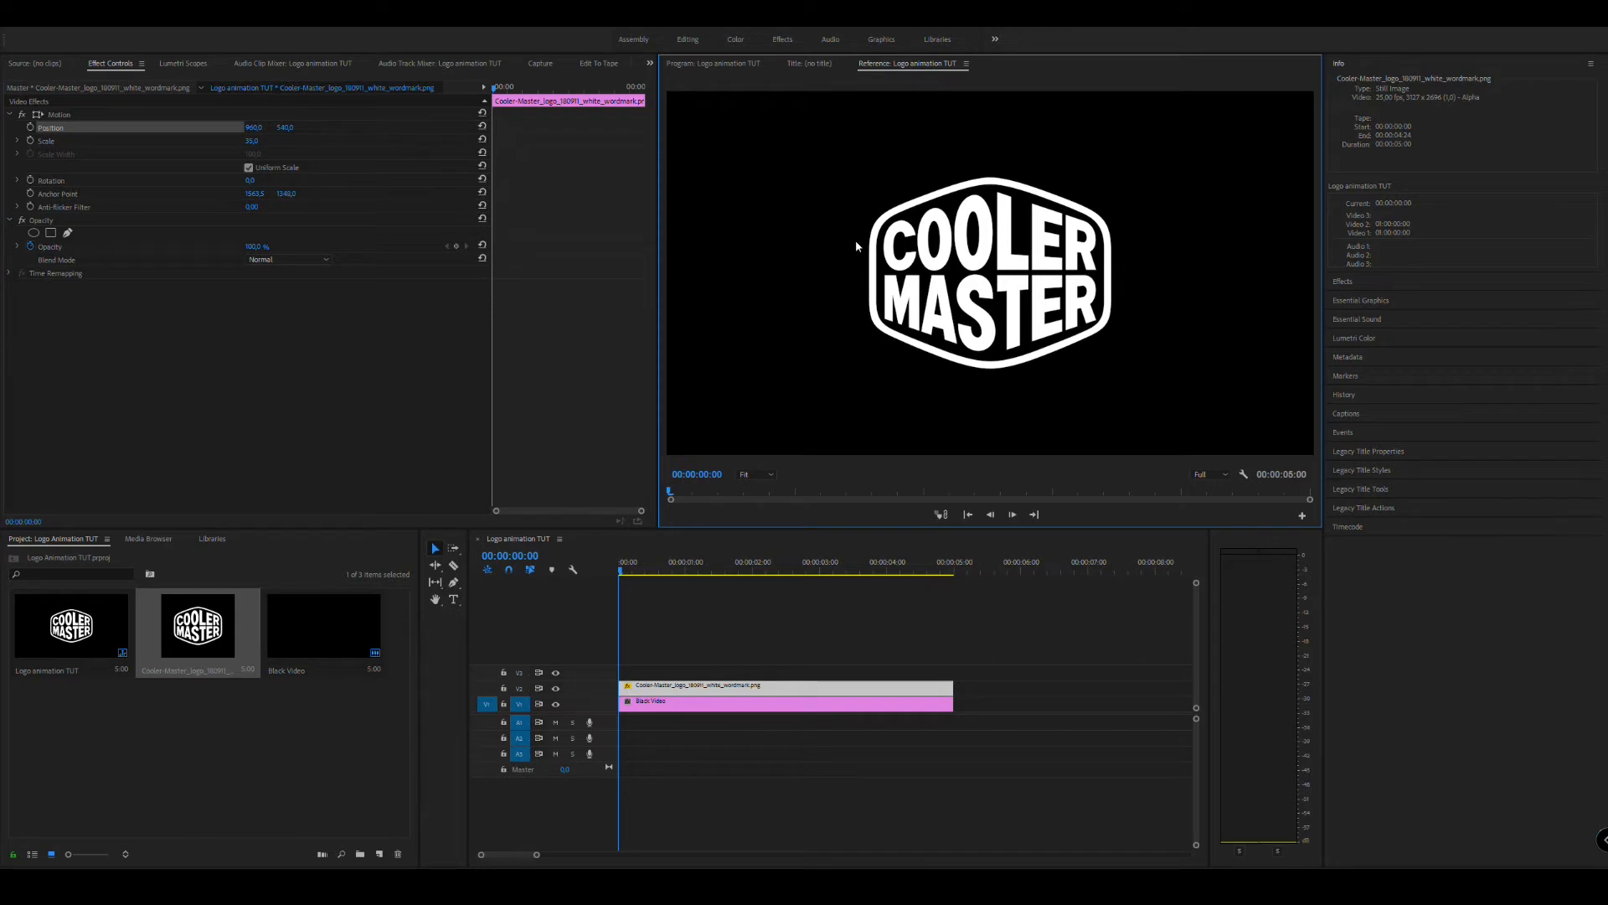
left_click_drag(252, 128, 191, 127)
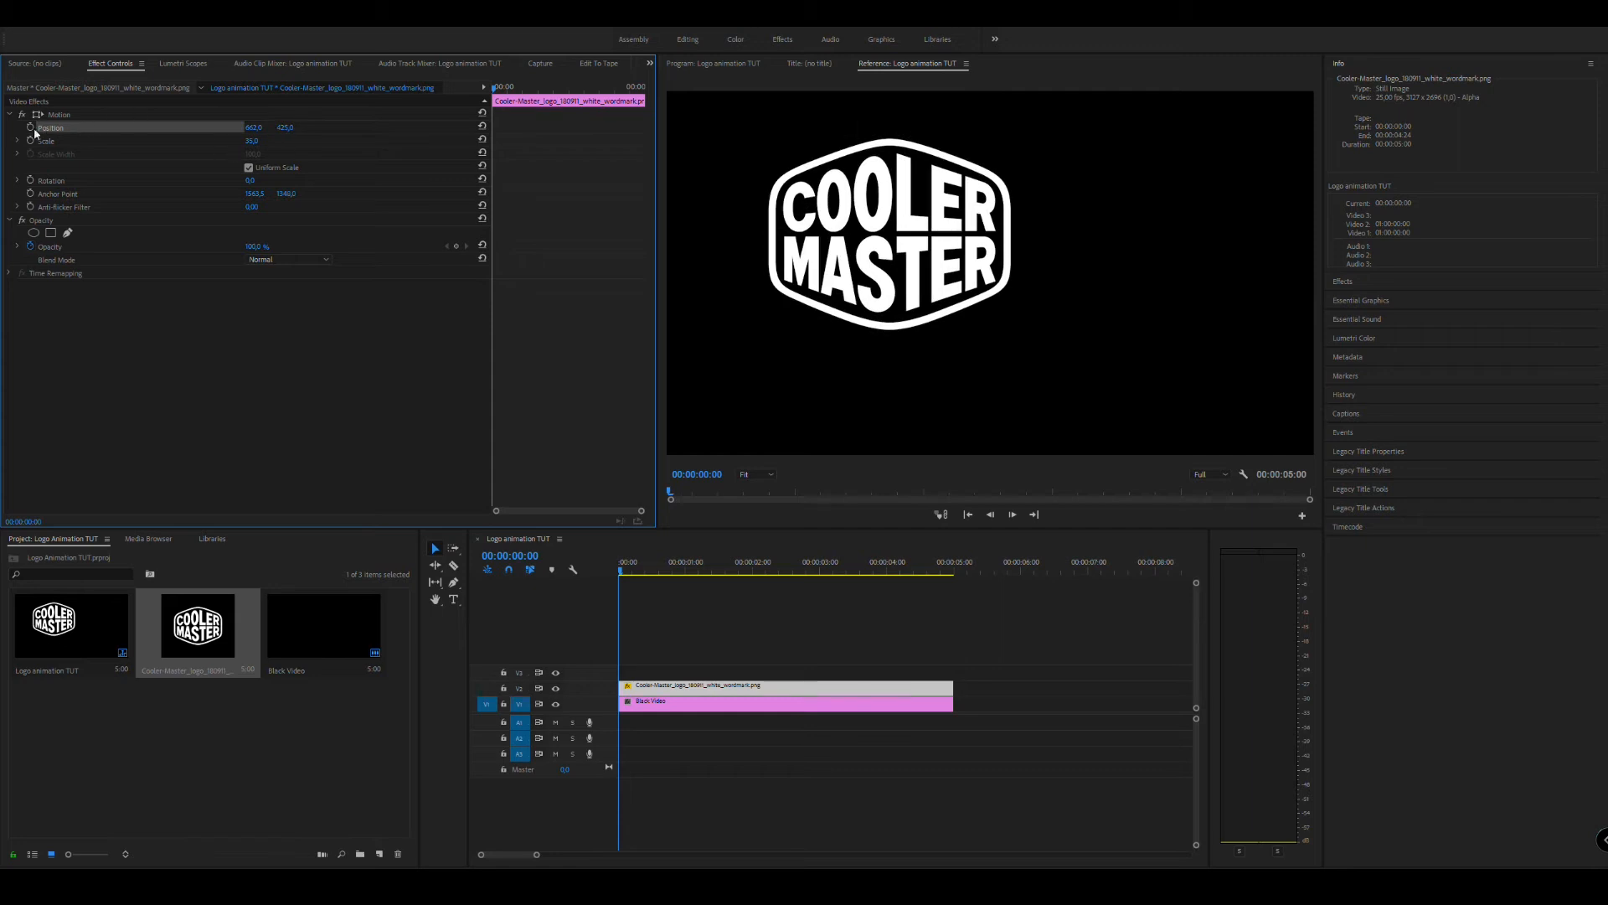
left_click(483, 126)
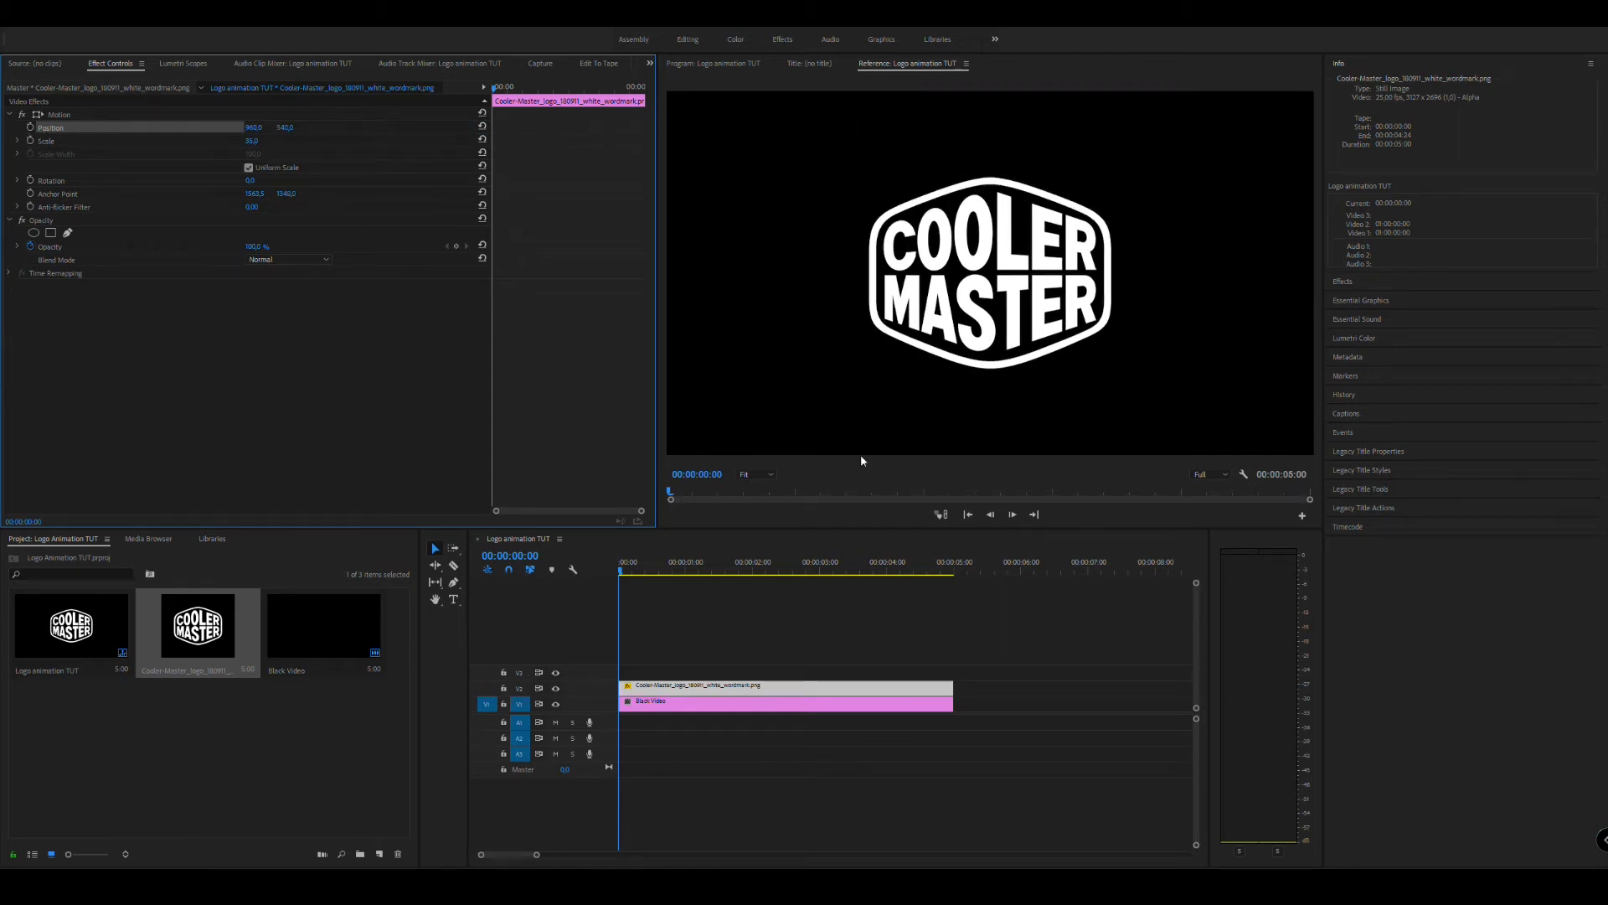
Search the effects for "basic" and apply the Basic 3D effect to the logo clip
mouse_move(666, 568)
left_mouse_down()
mouse_move(772, 569)
mouse_move(628, 569)
mouse_move(680, 572)
left_mouse_up()
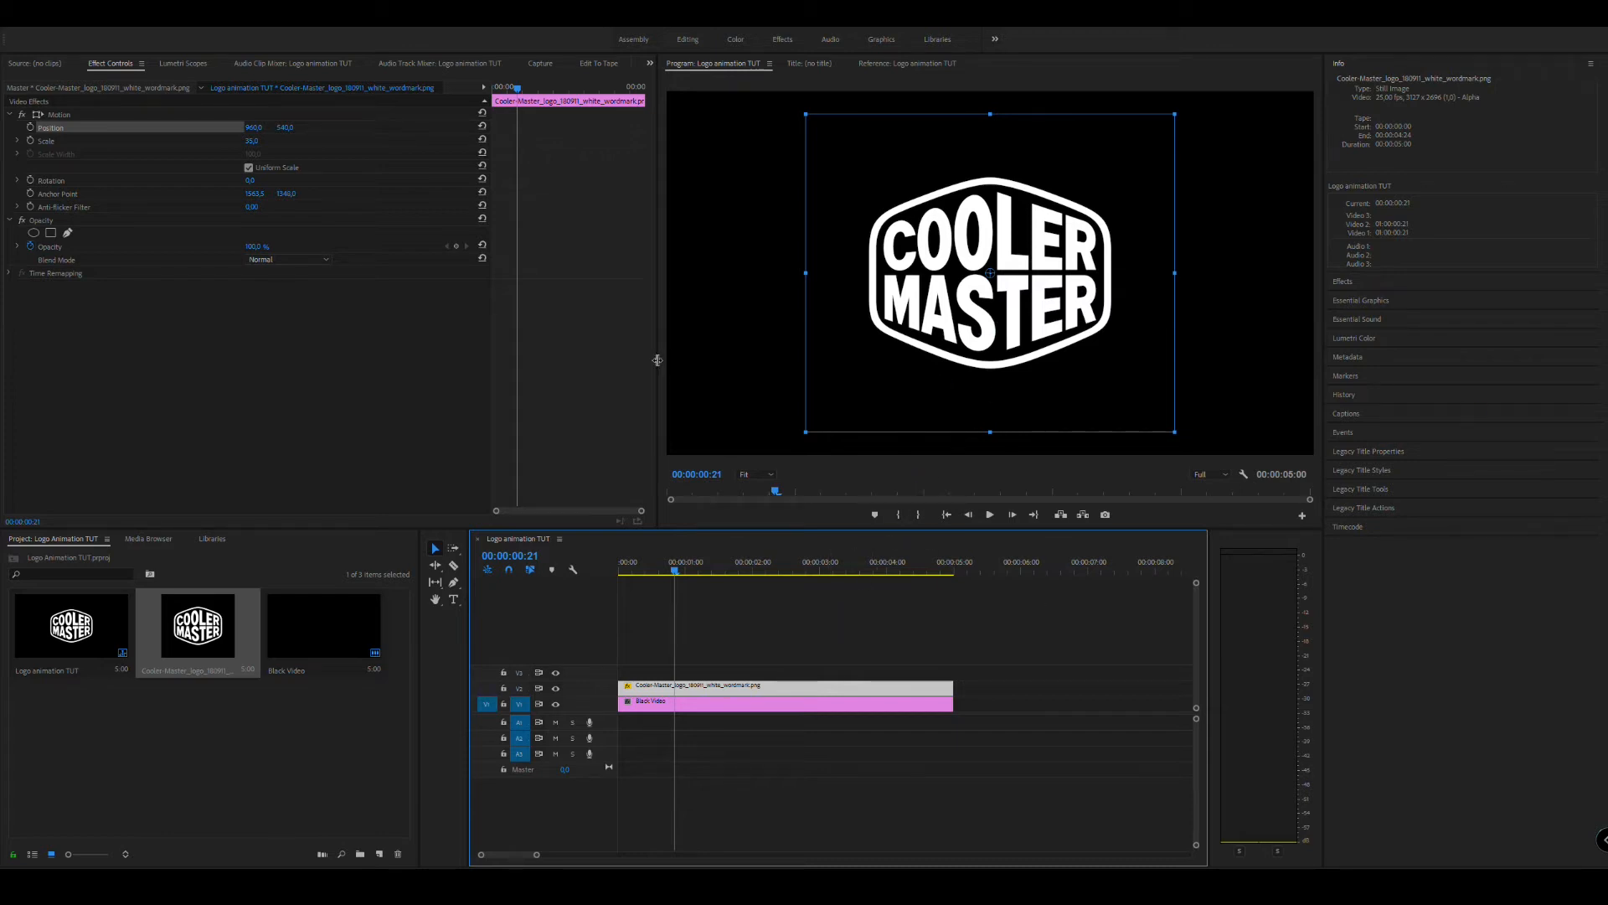
left_click(1345, 282)
left_click(1372, 99)
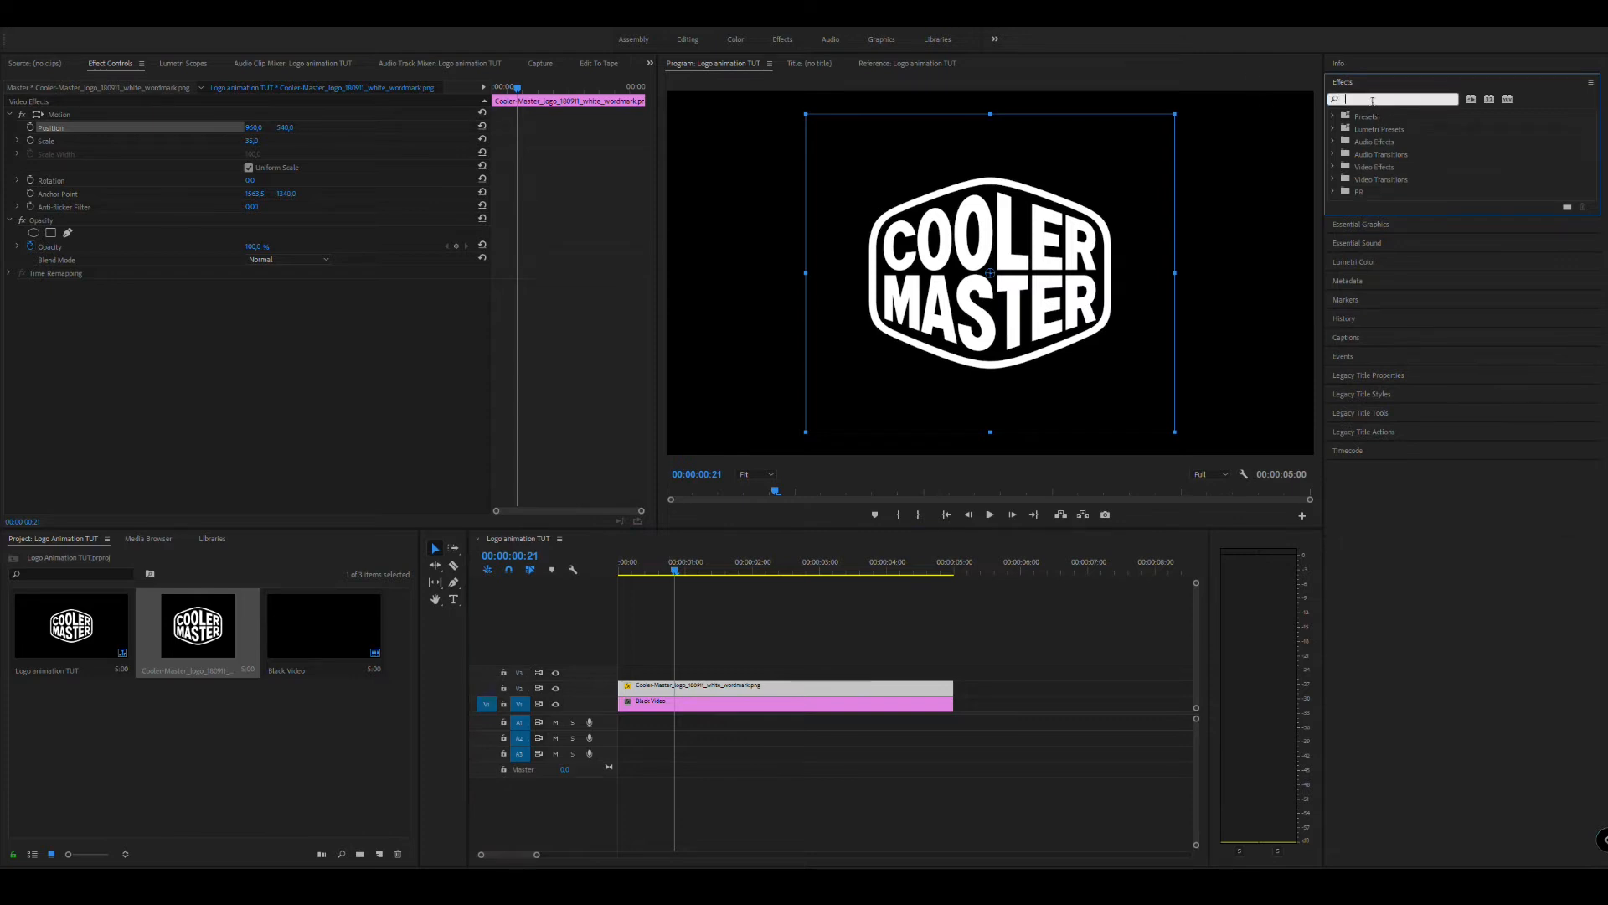
type("basic")
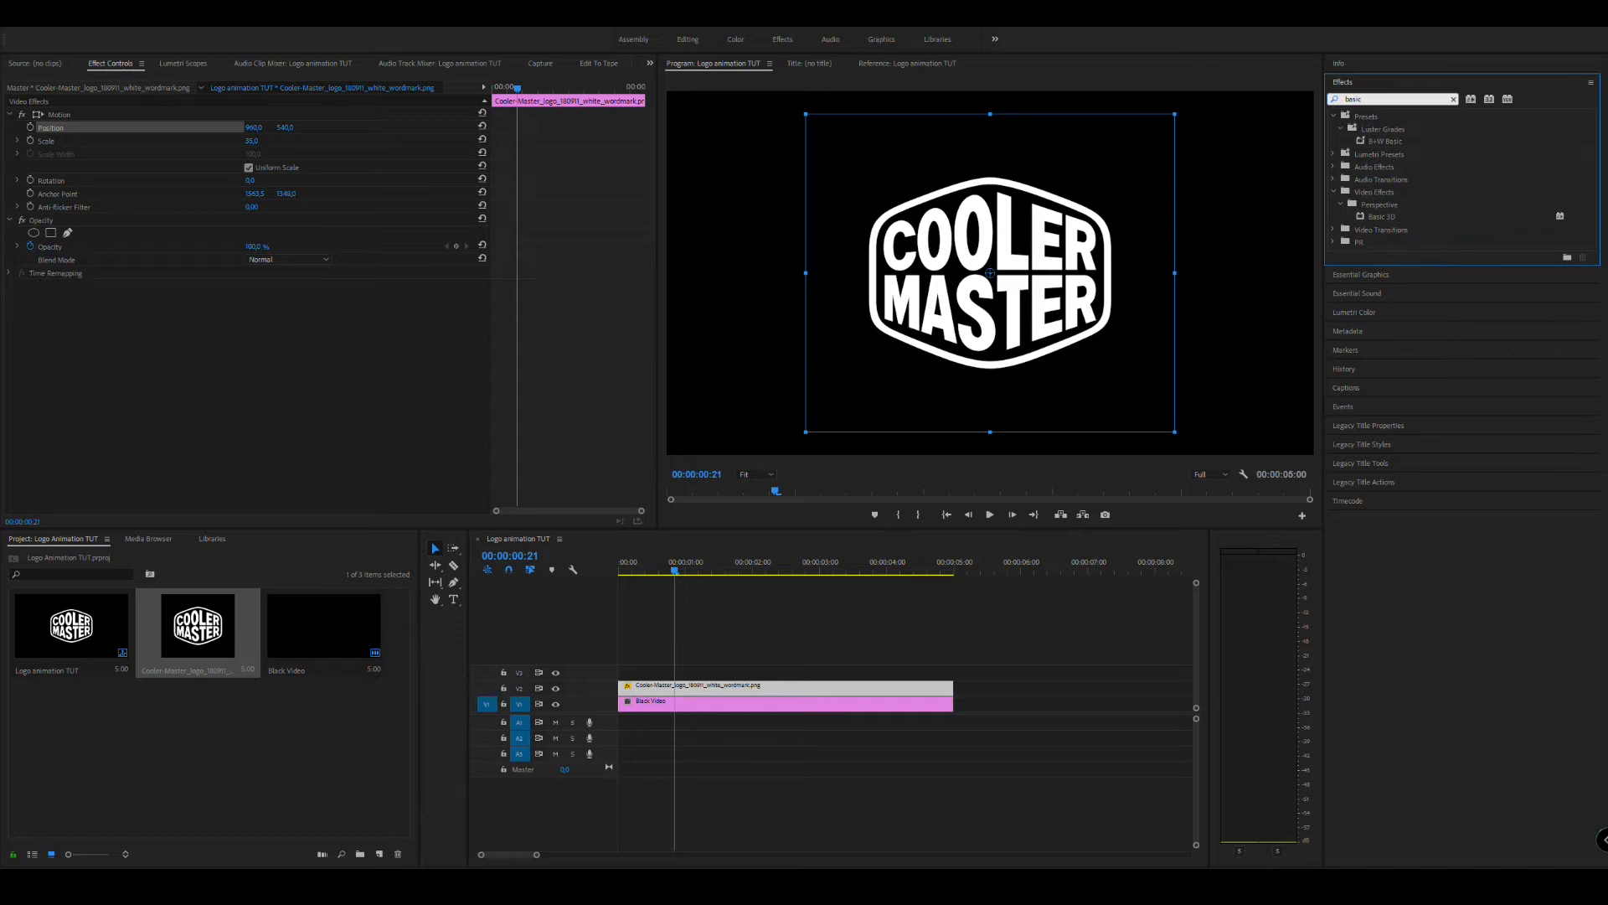
left_click(1380, 215)
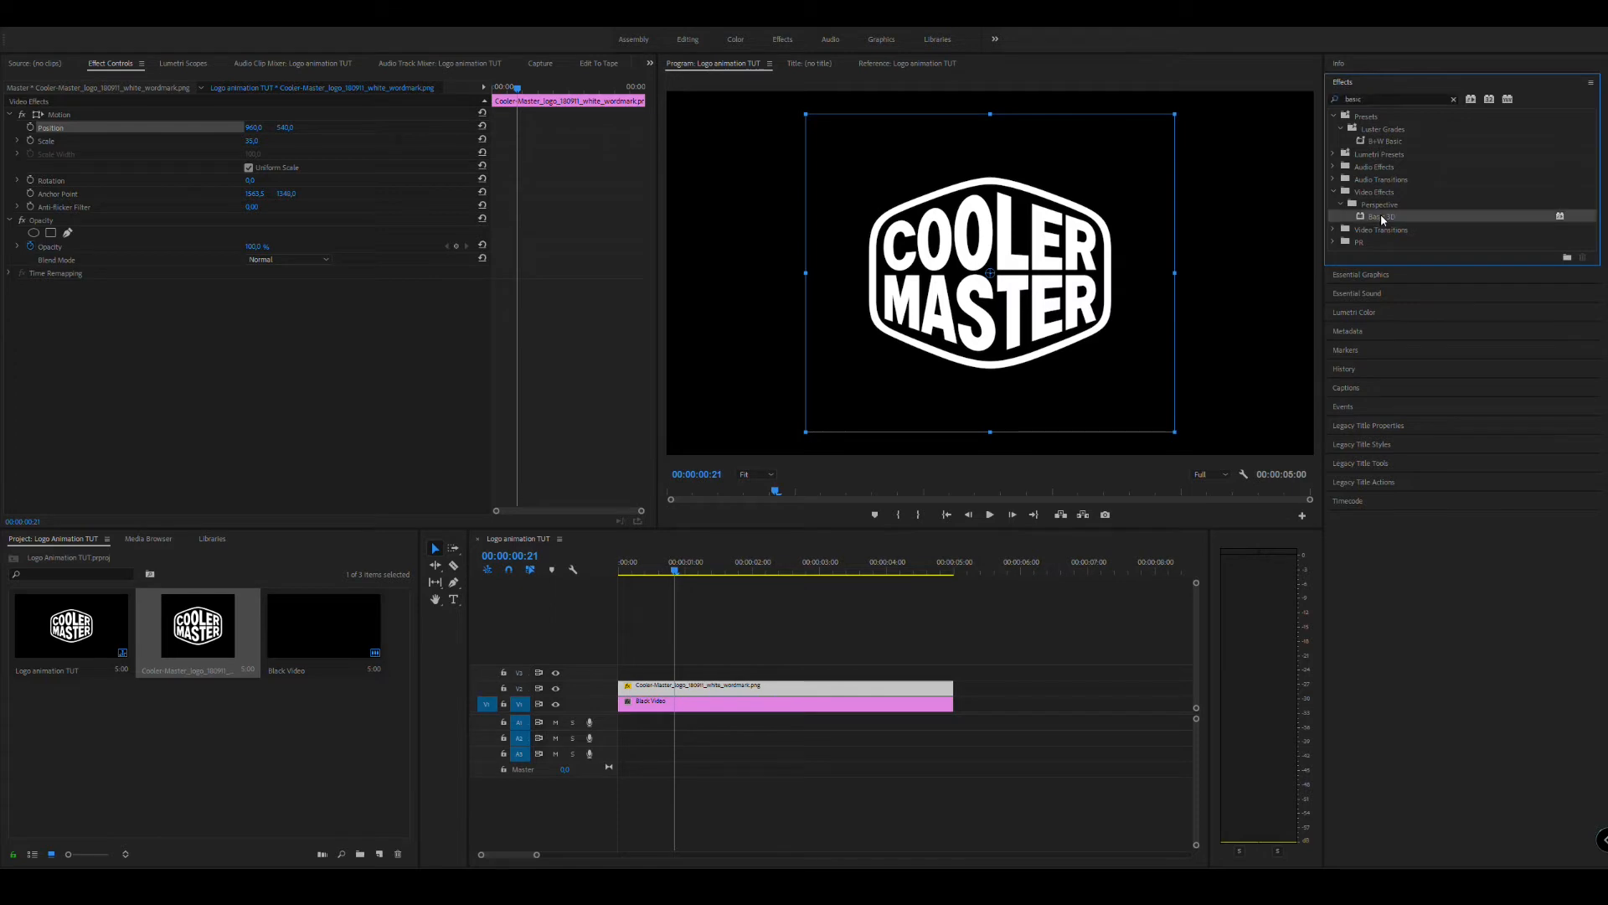
left_click_drag(1381, 214, 833, 690)
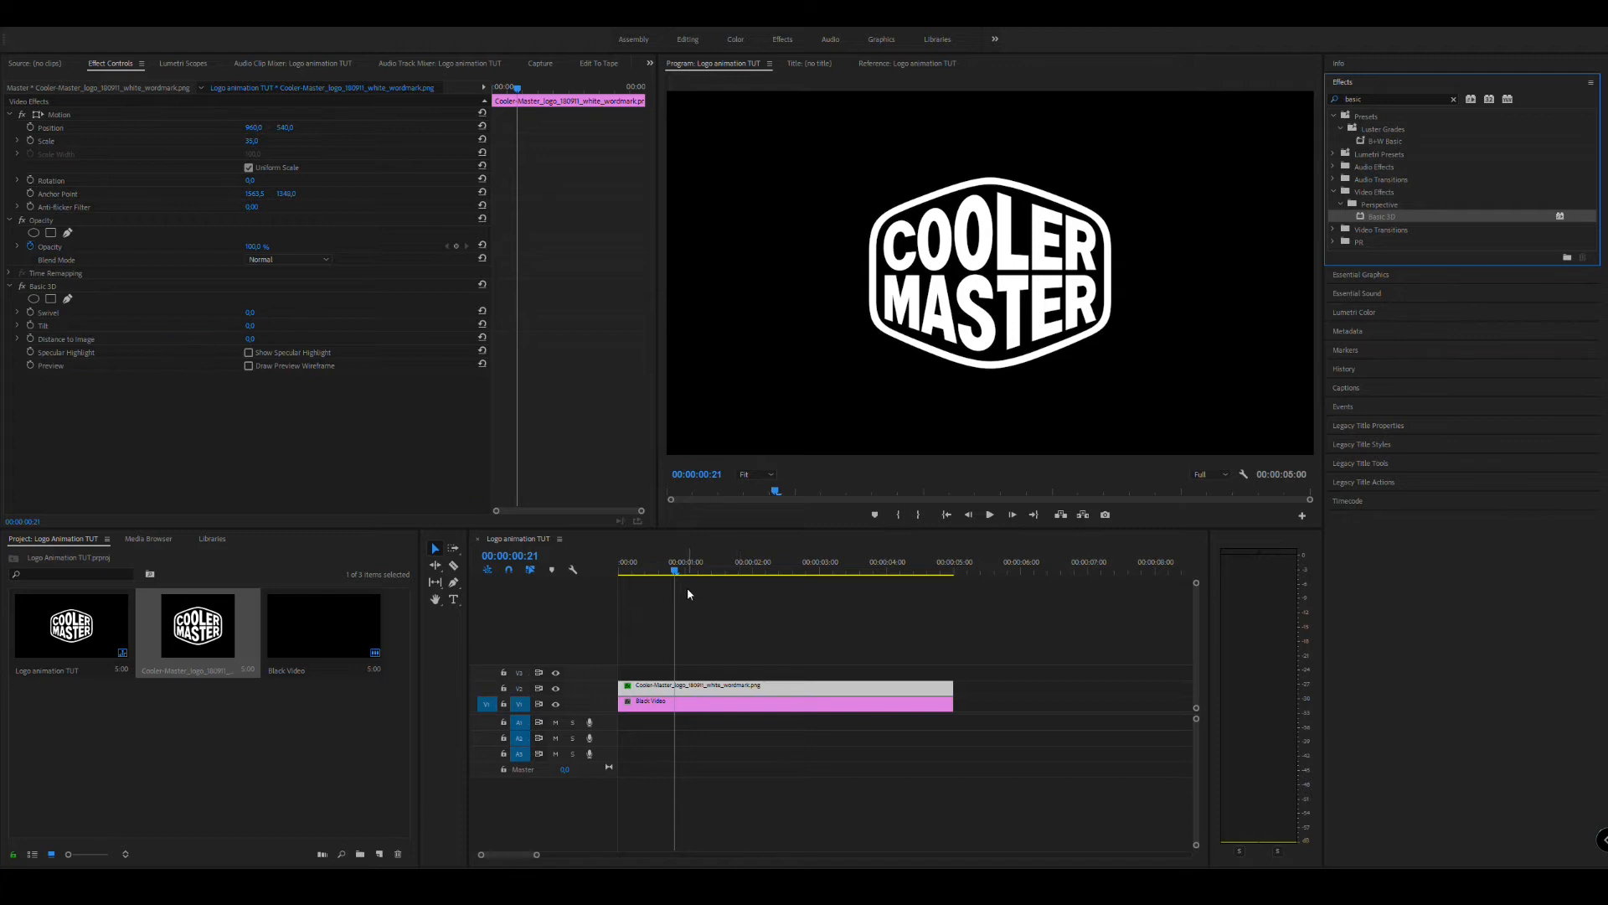
Enable Swivel keyframing for the logo's Basic 3D effect at 00:00:00:00
left_click(676, 568)
left_click_drag(674, 568, 616, 570)
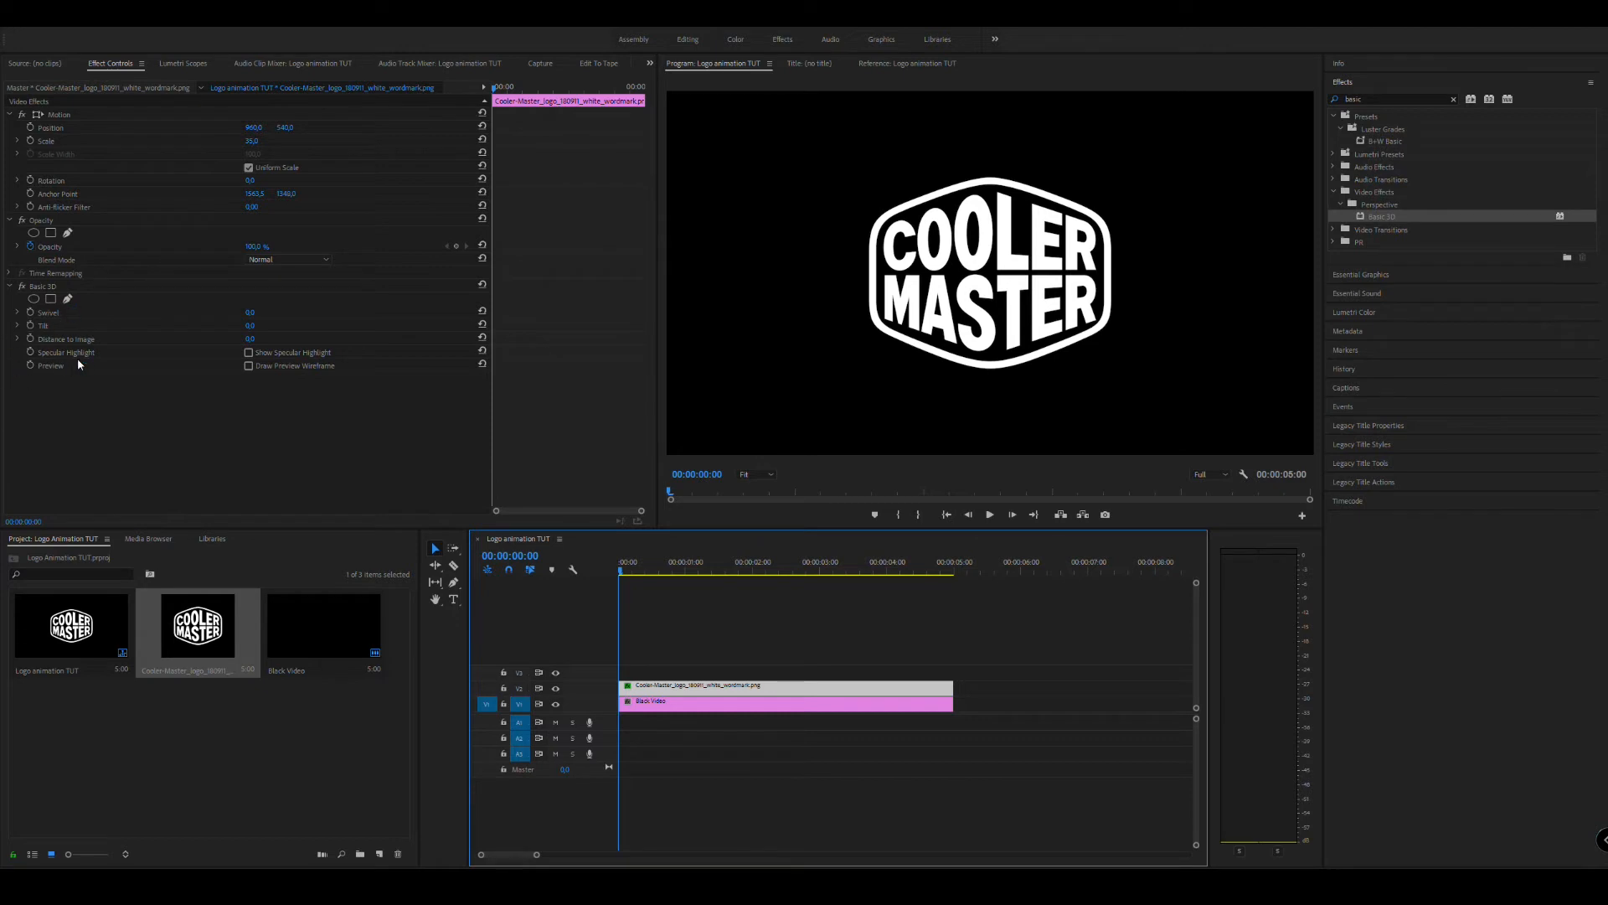
left_click(31, 313)
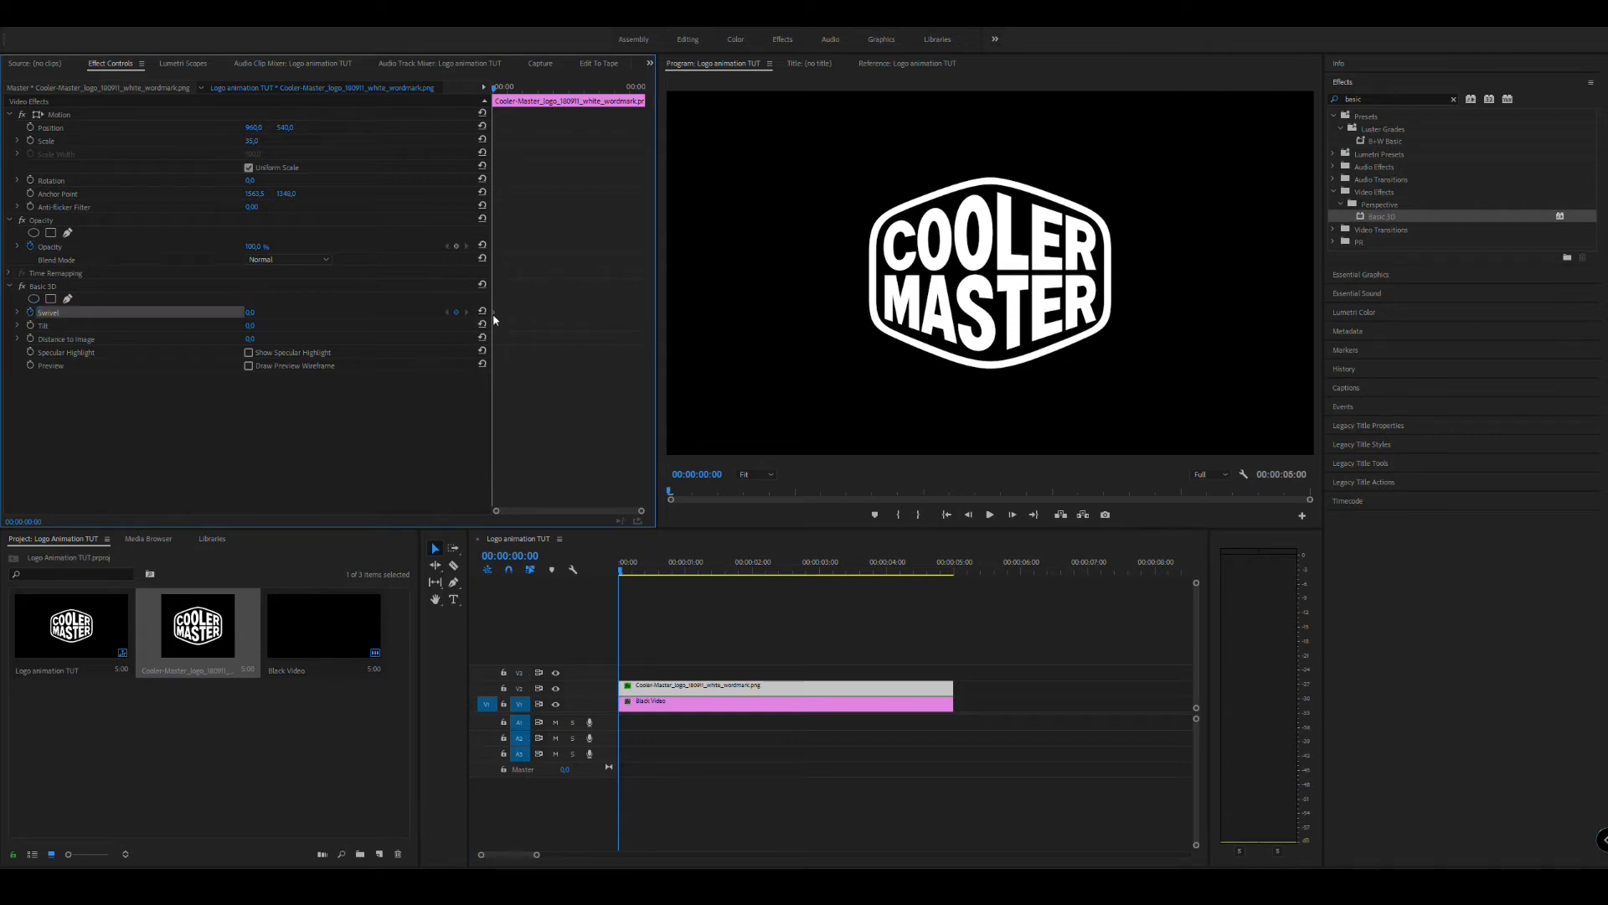
Add a Swivel keyframe of 5 full turns at 00:00:04:24, the clip's last frame, and play the animation back
left_click_drag(746, 570, 955, 573)
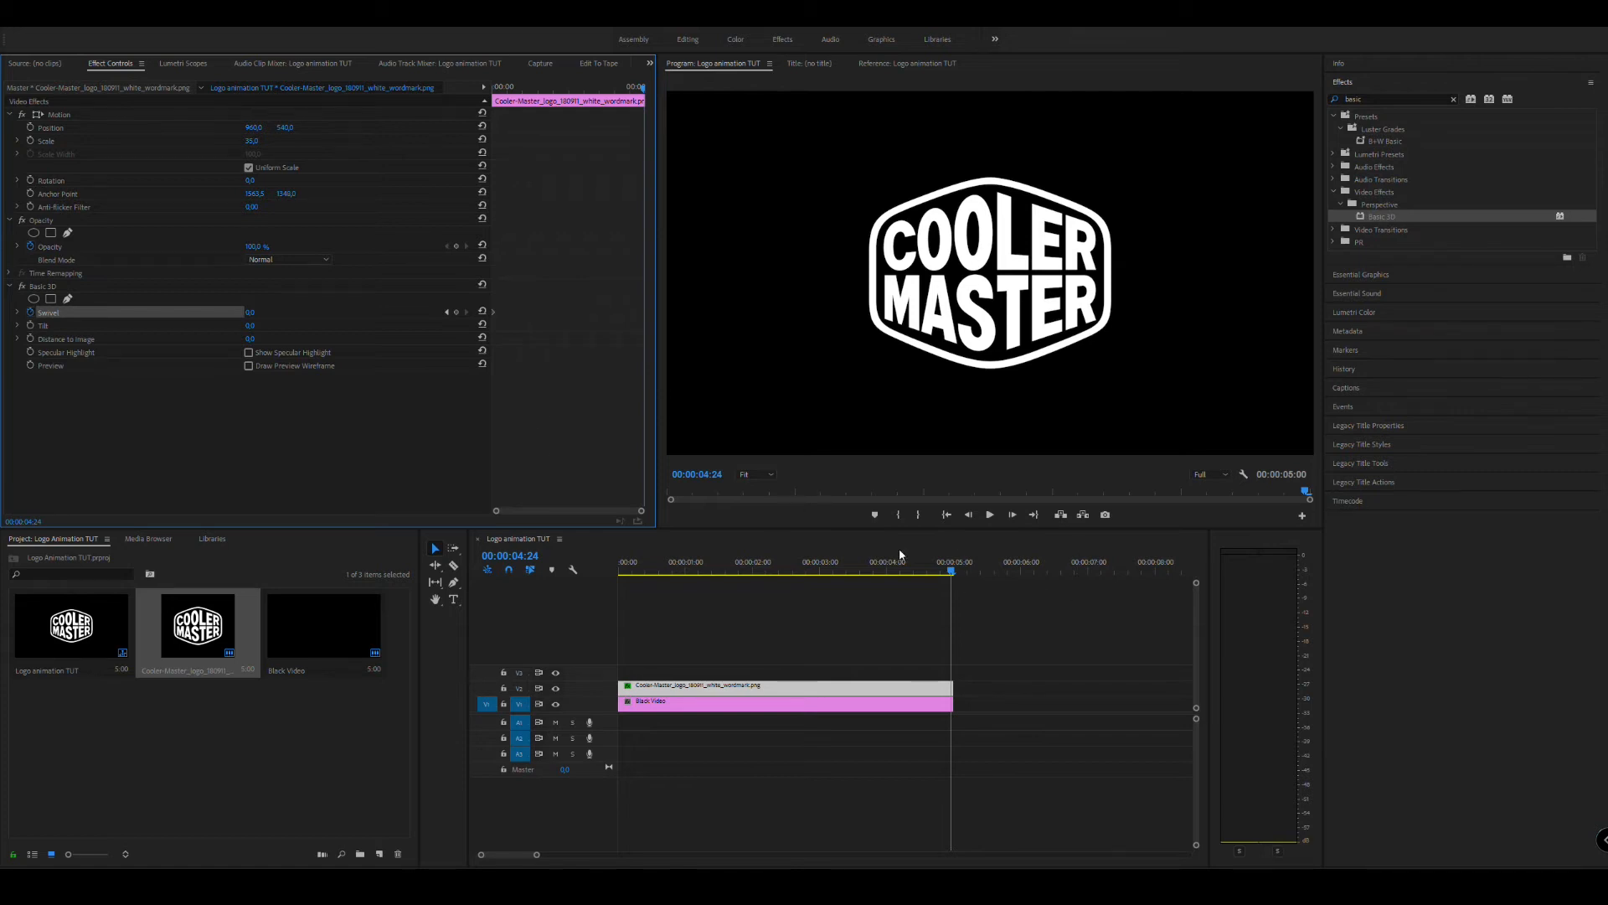
left_click_drag(250, 311, 871, 312)
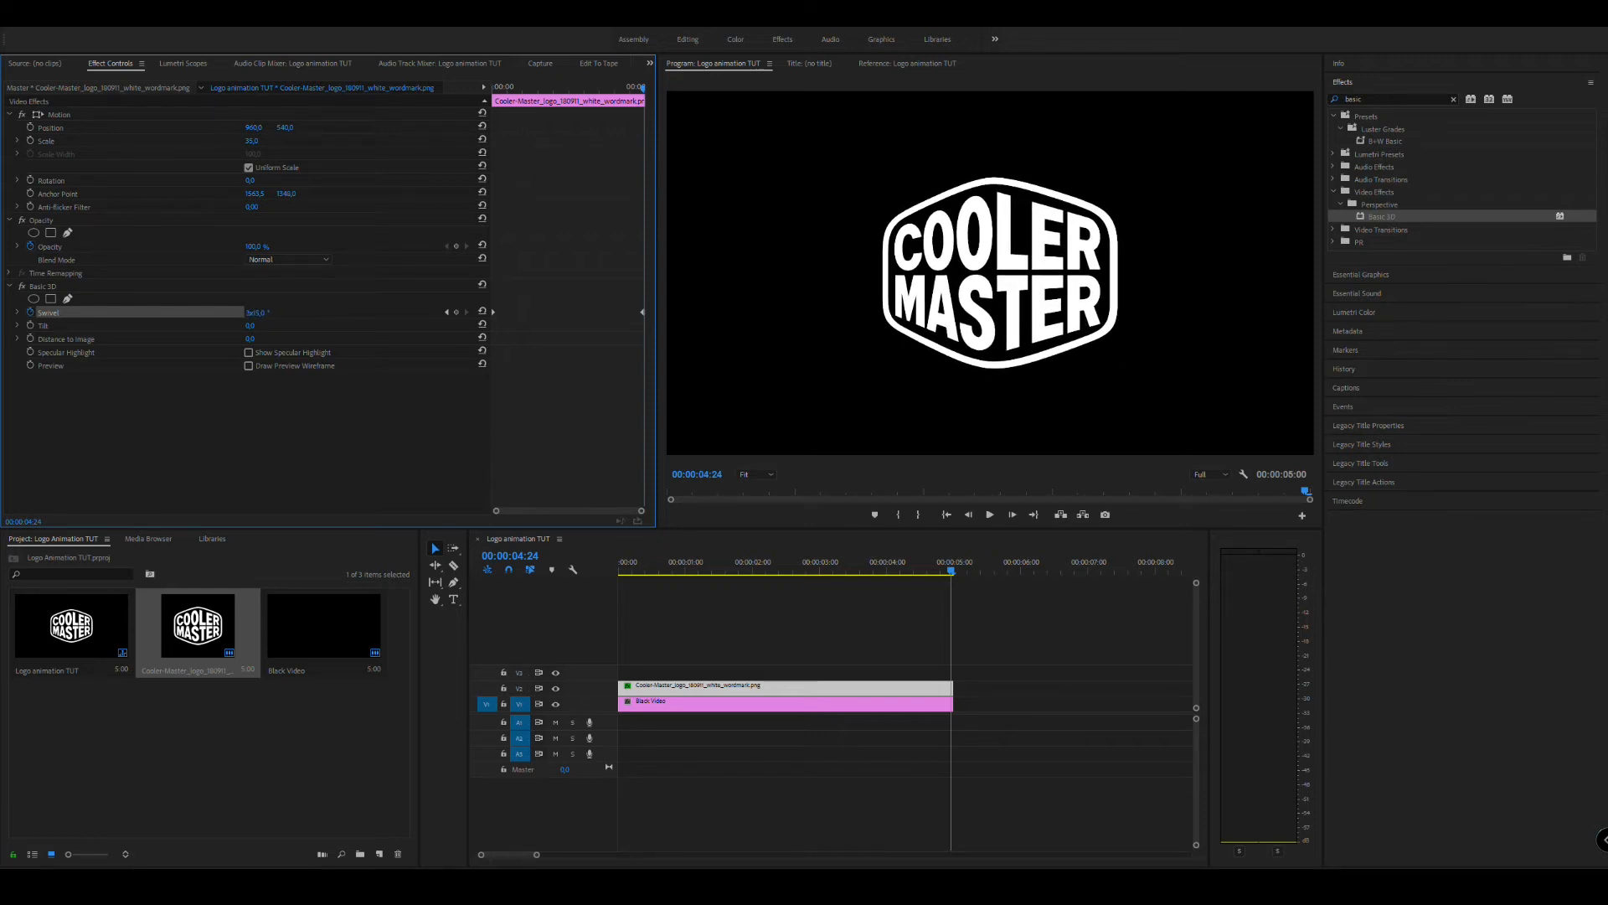
left_click_drag(1167, 311, 1235, 311)
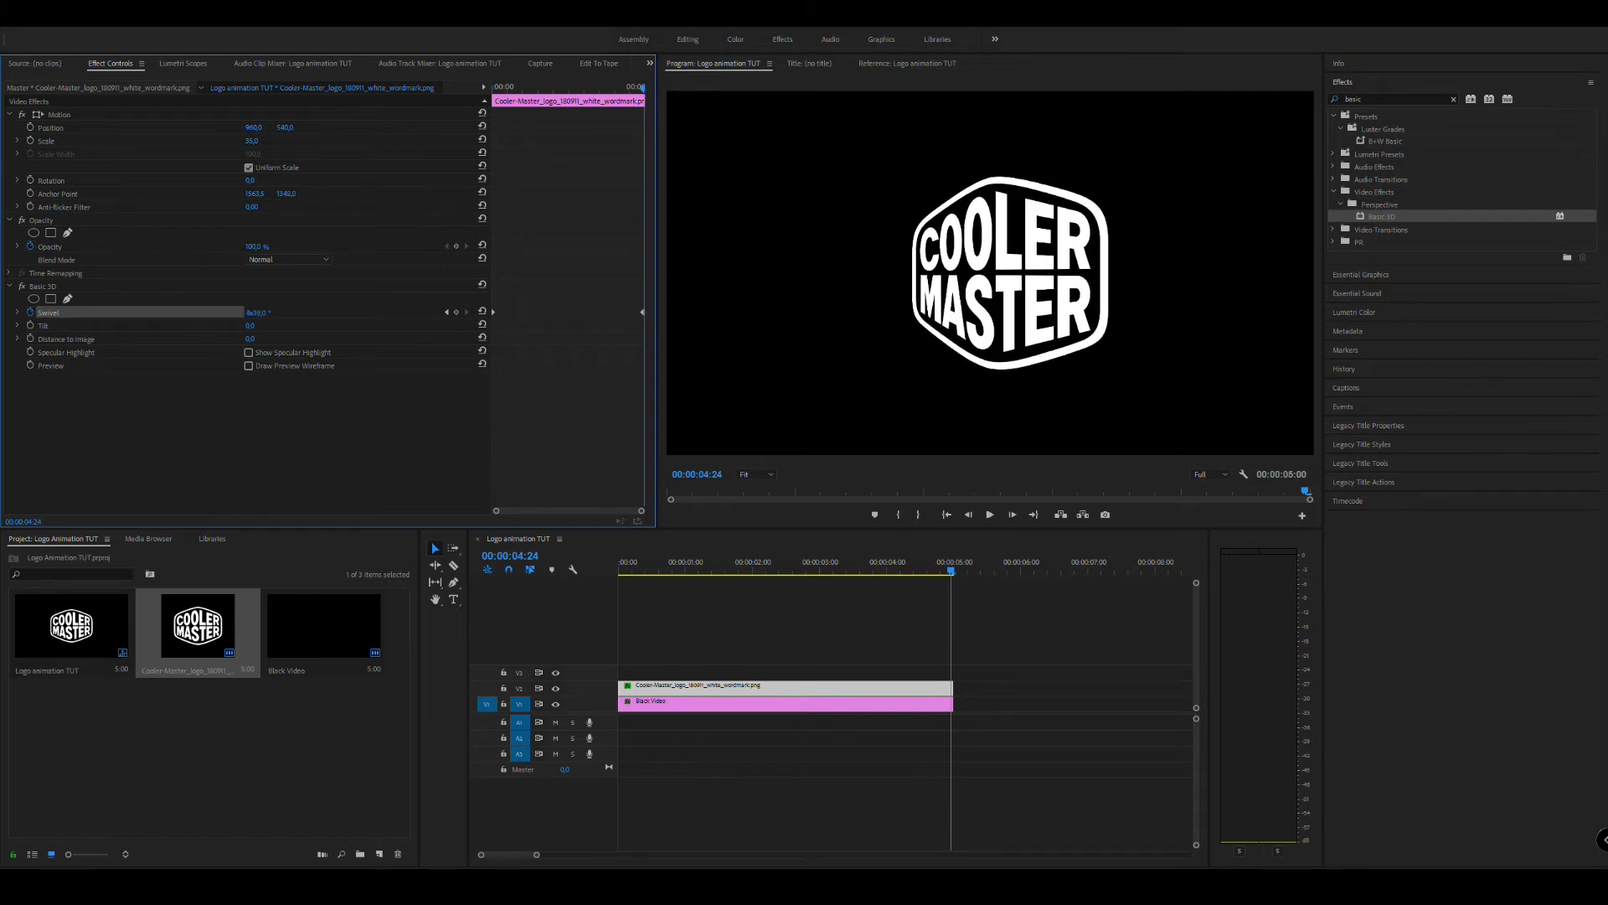
left_click_drag(257, 312, 270, 312)
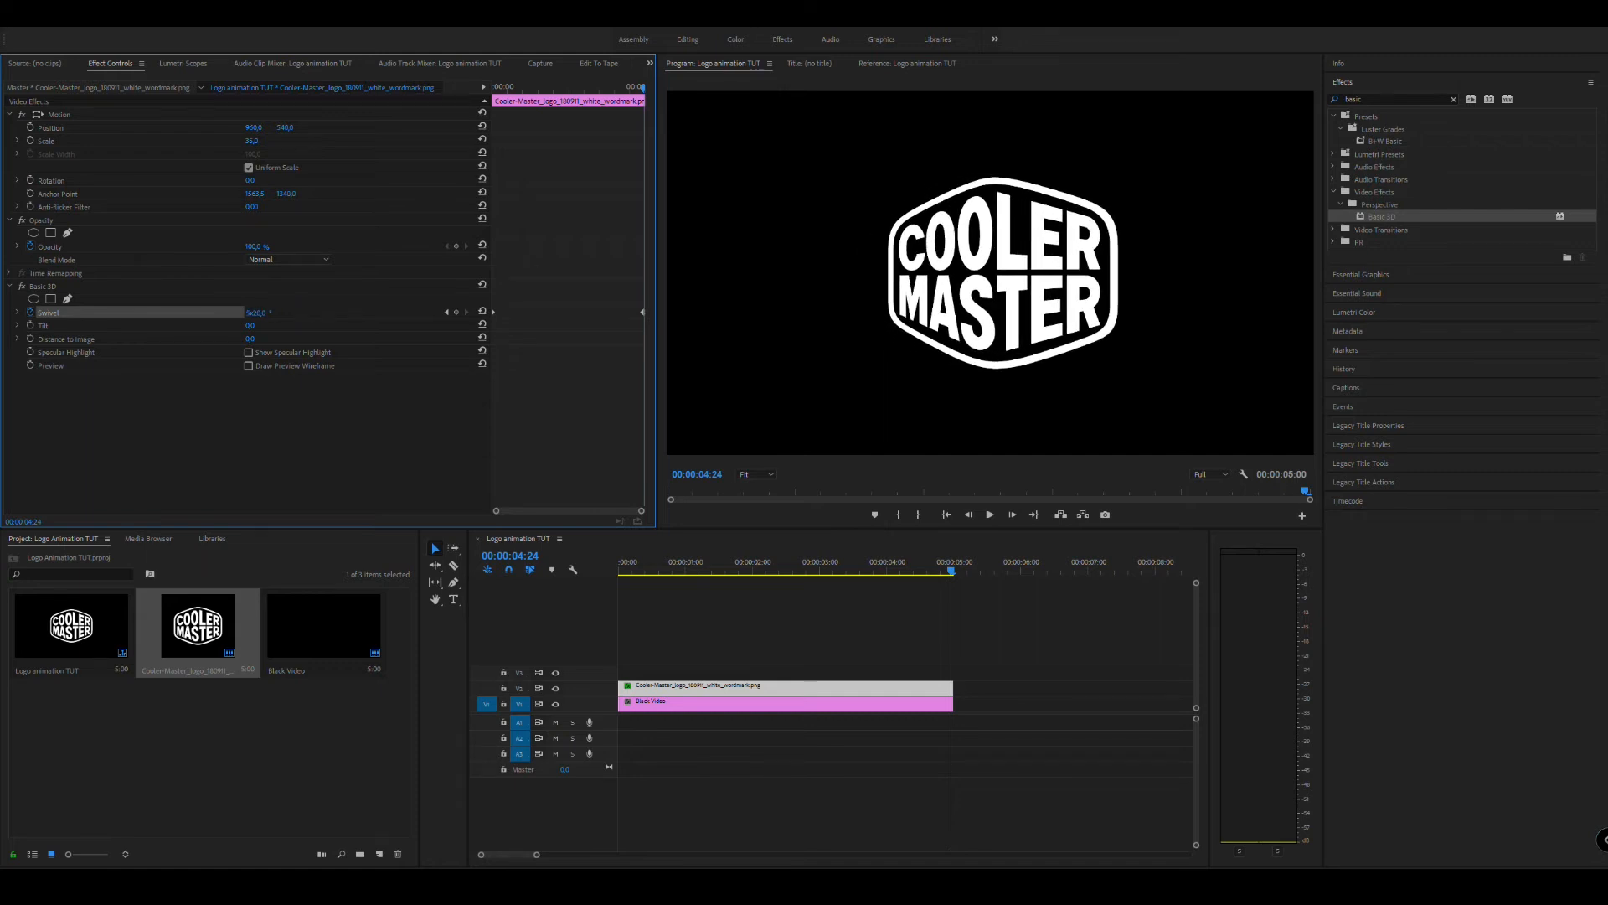
left_click(259, 314)
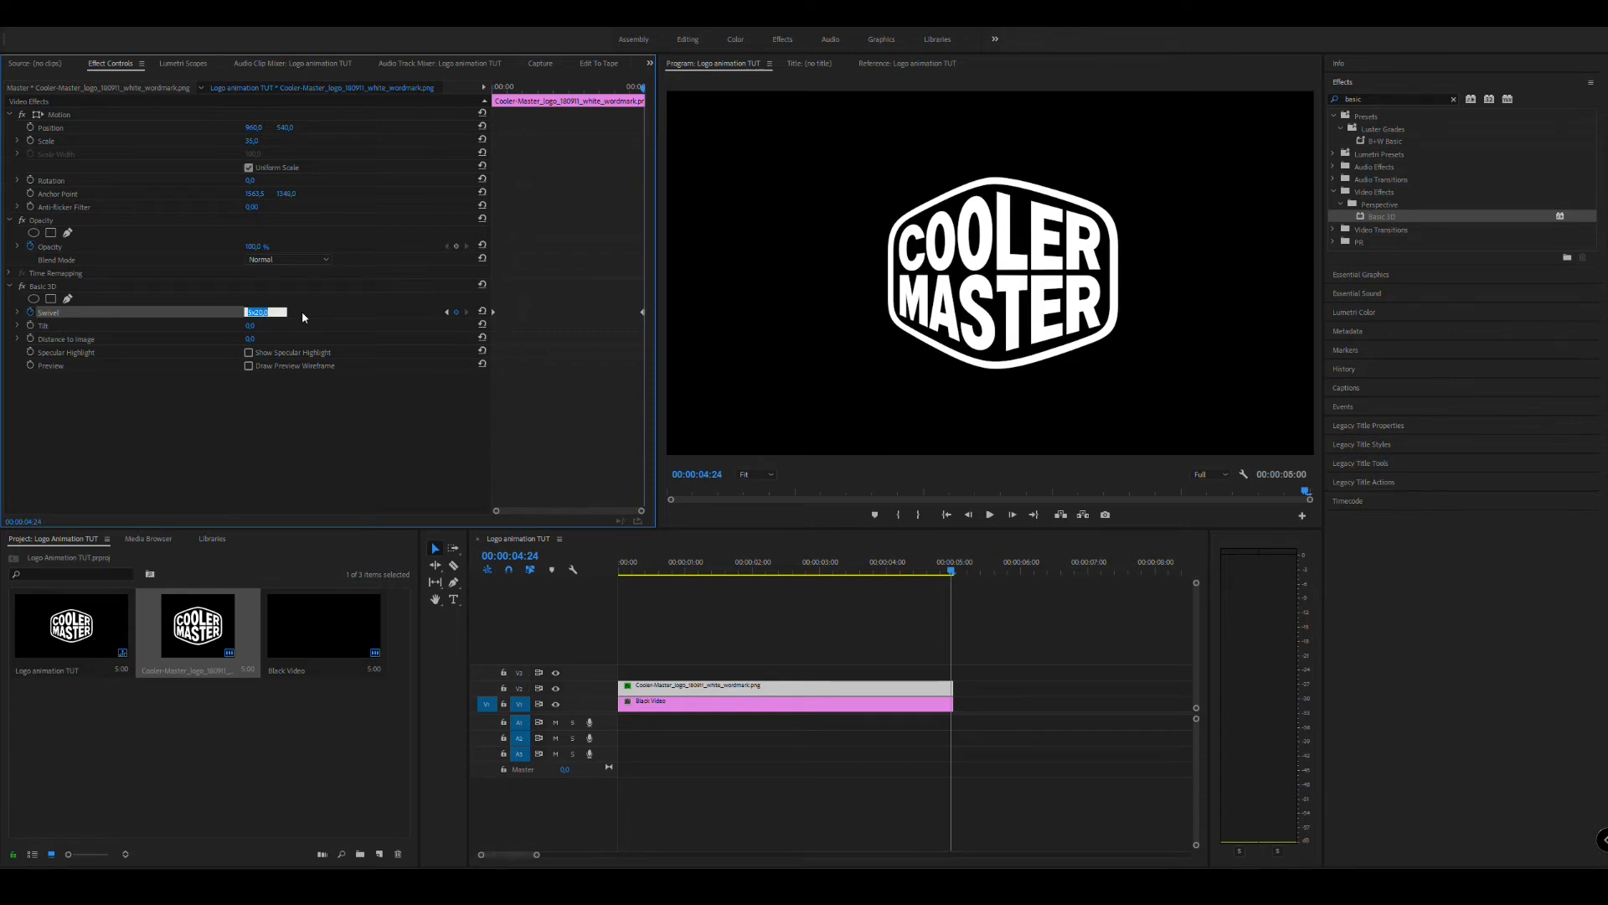
type("5x")
key("Return")
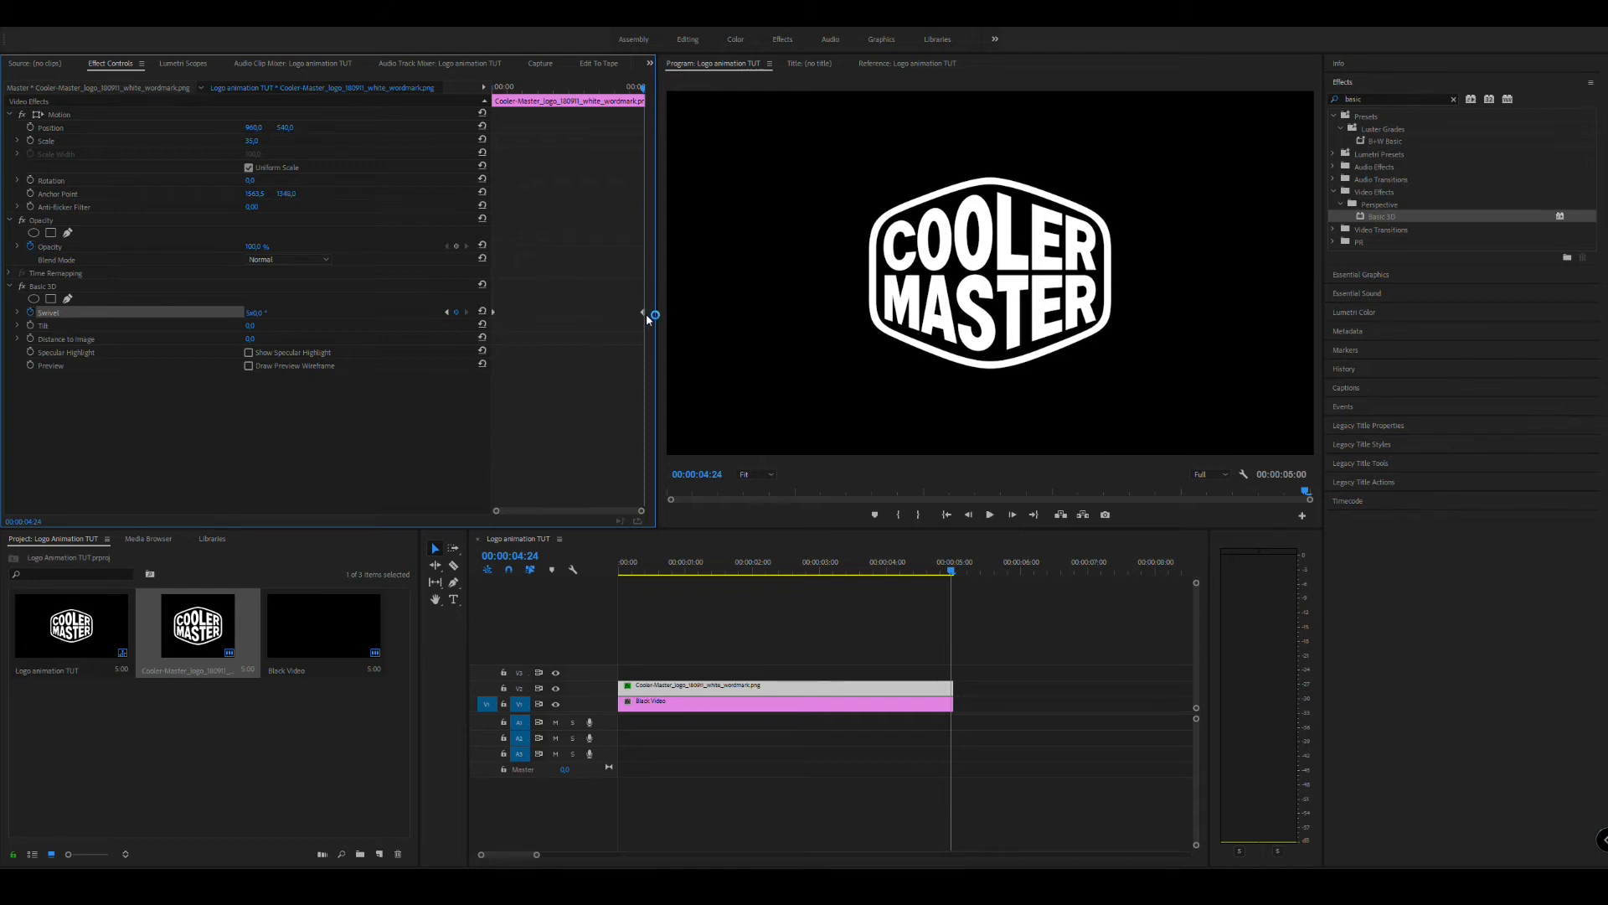
left_click_drag(661, 573, 580, 586)
key("space")
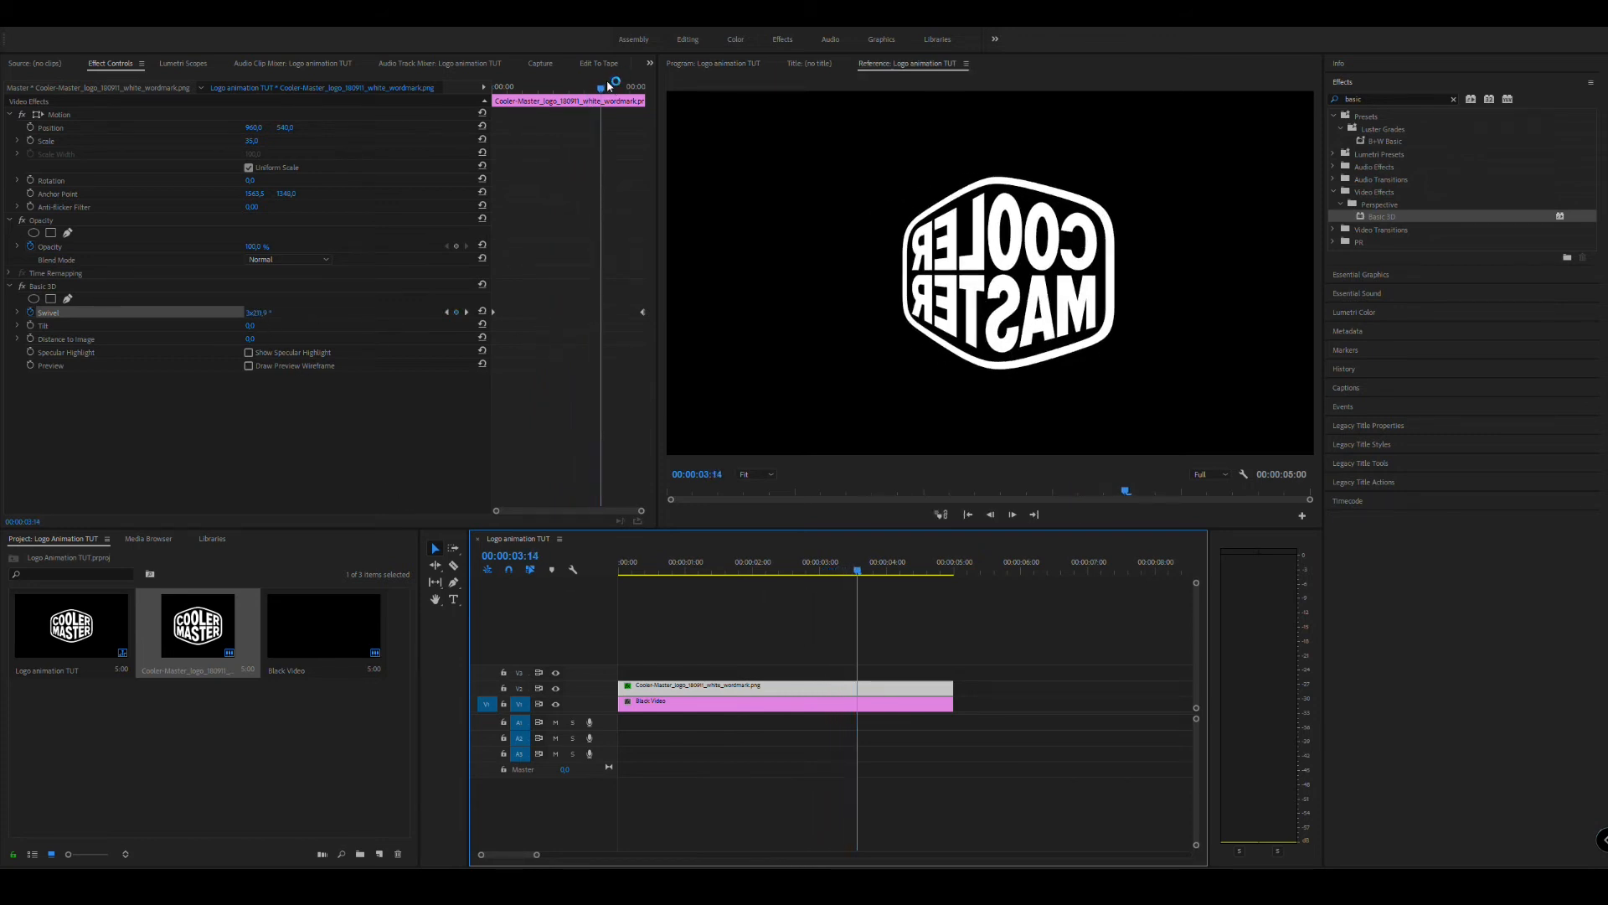
Set the Swivel keyframe at 00:00:04:24 to 2.5 turns and play the animation back
left_click(649, 312)
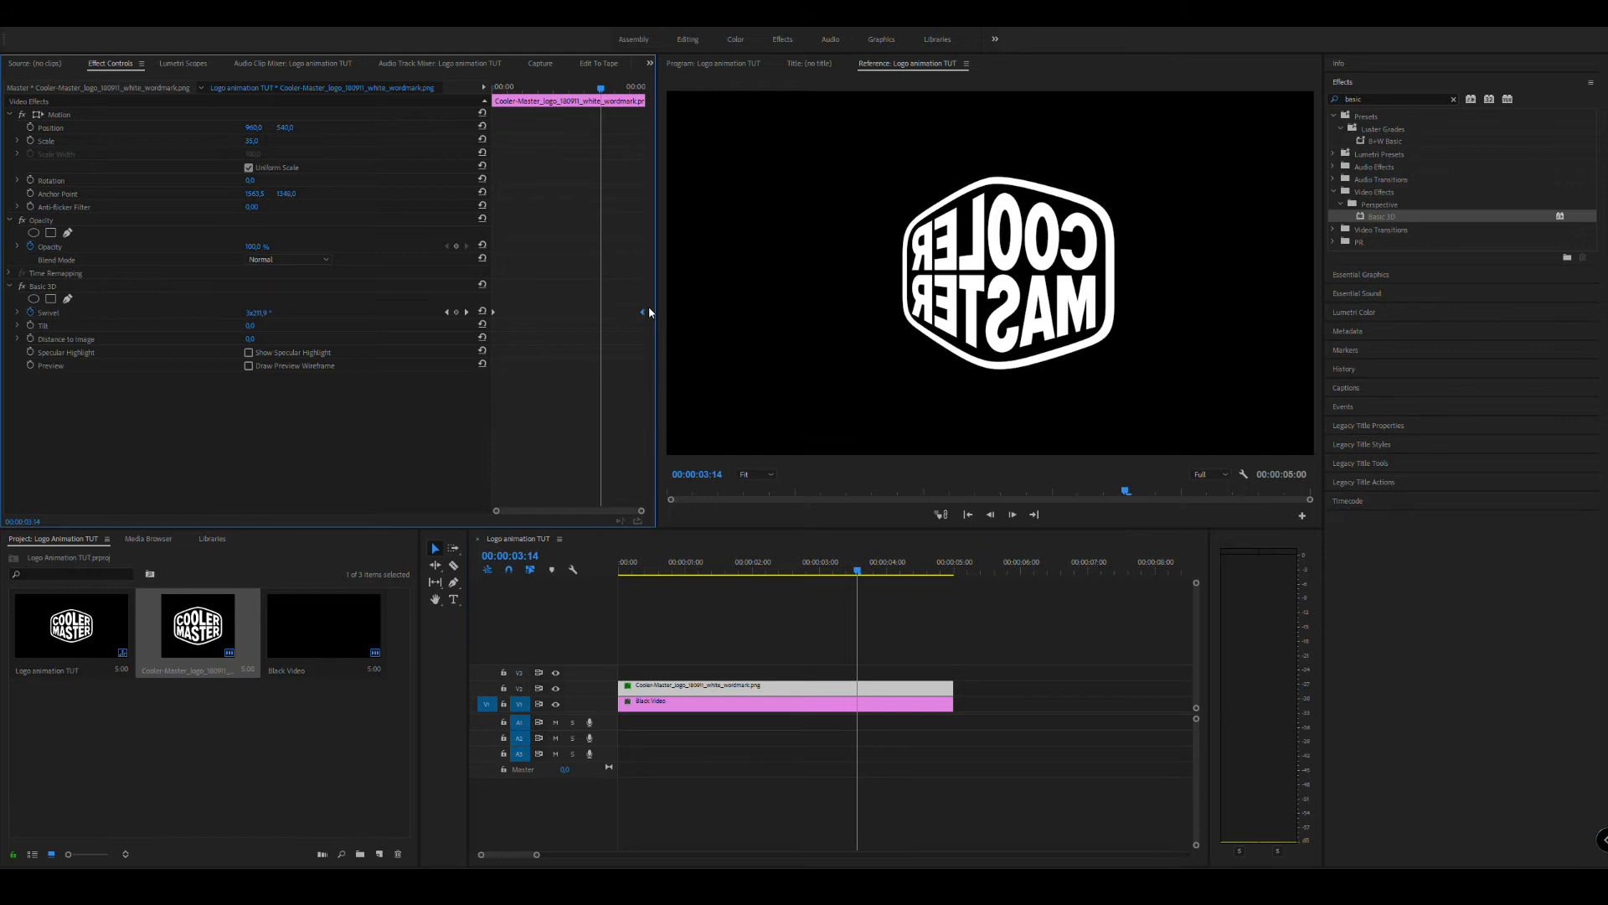
left_click_drag(601, 88, 643, 98)
key("Left")
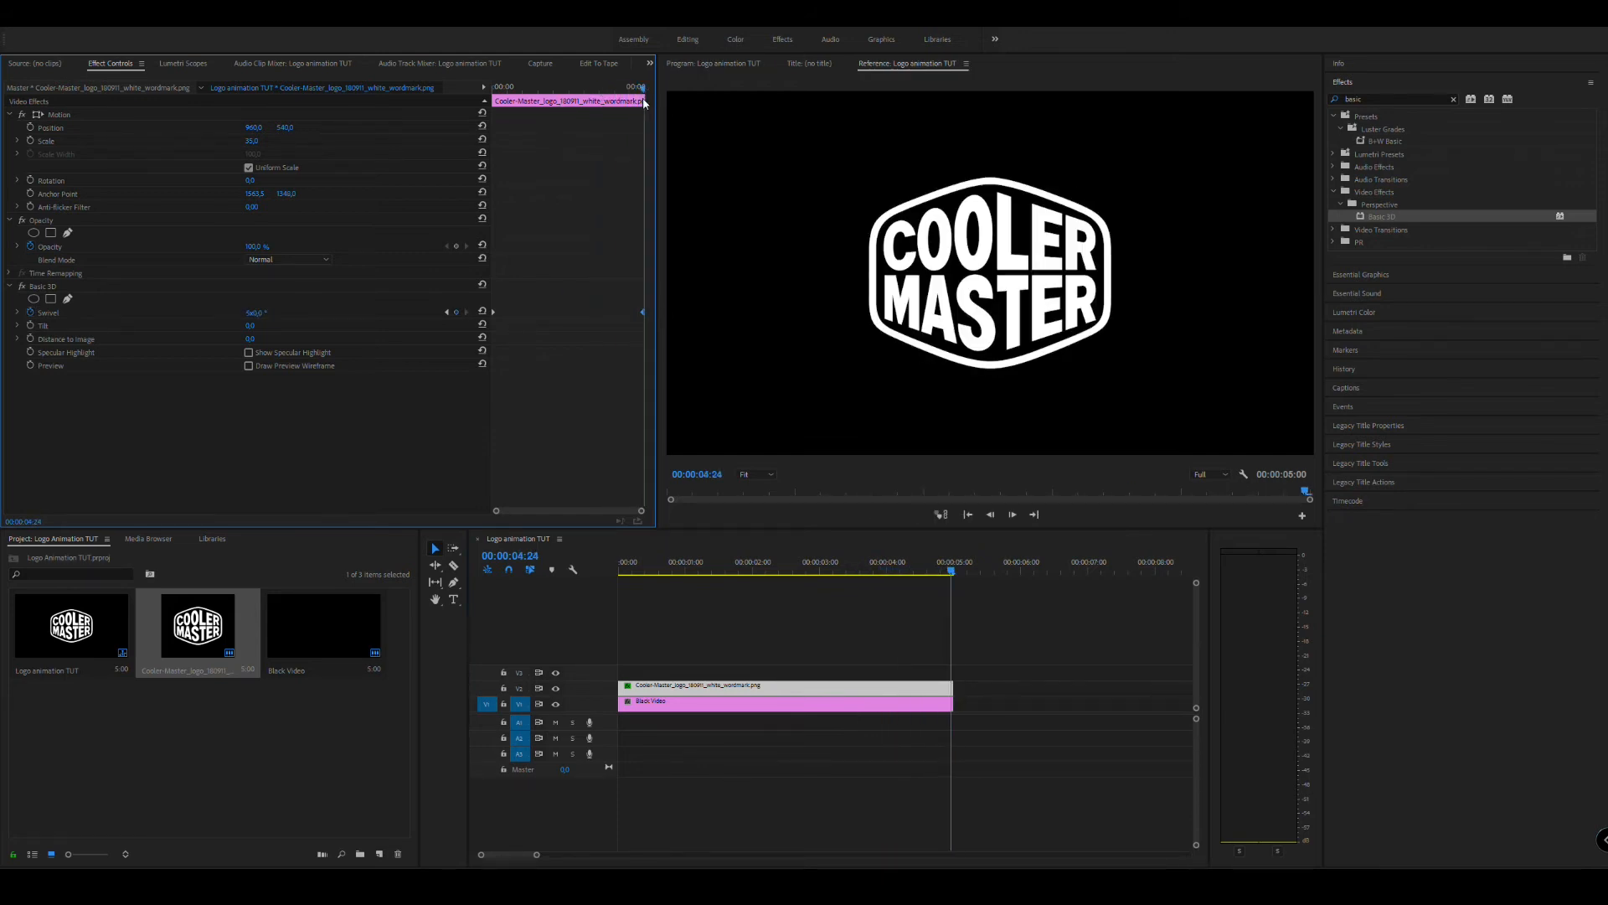
left_click(250, 314)
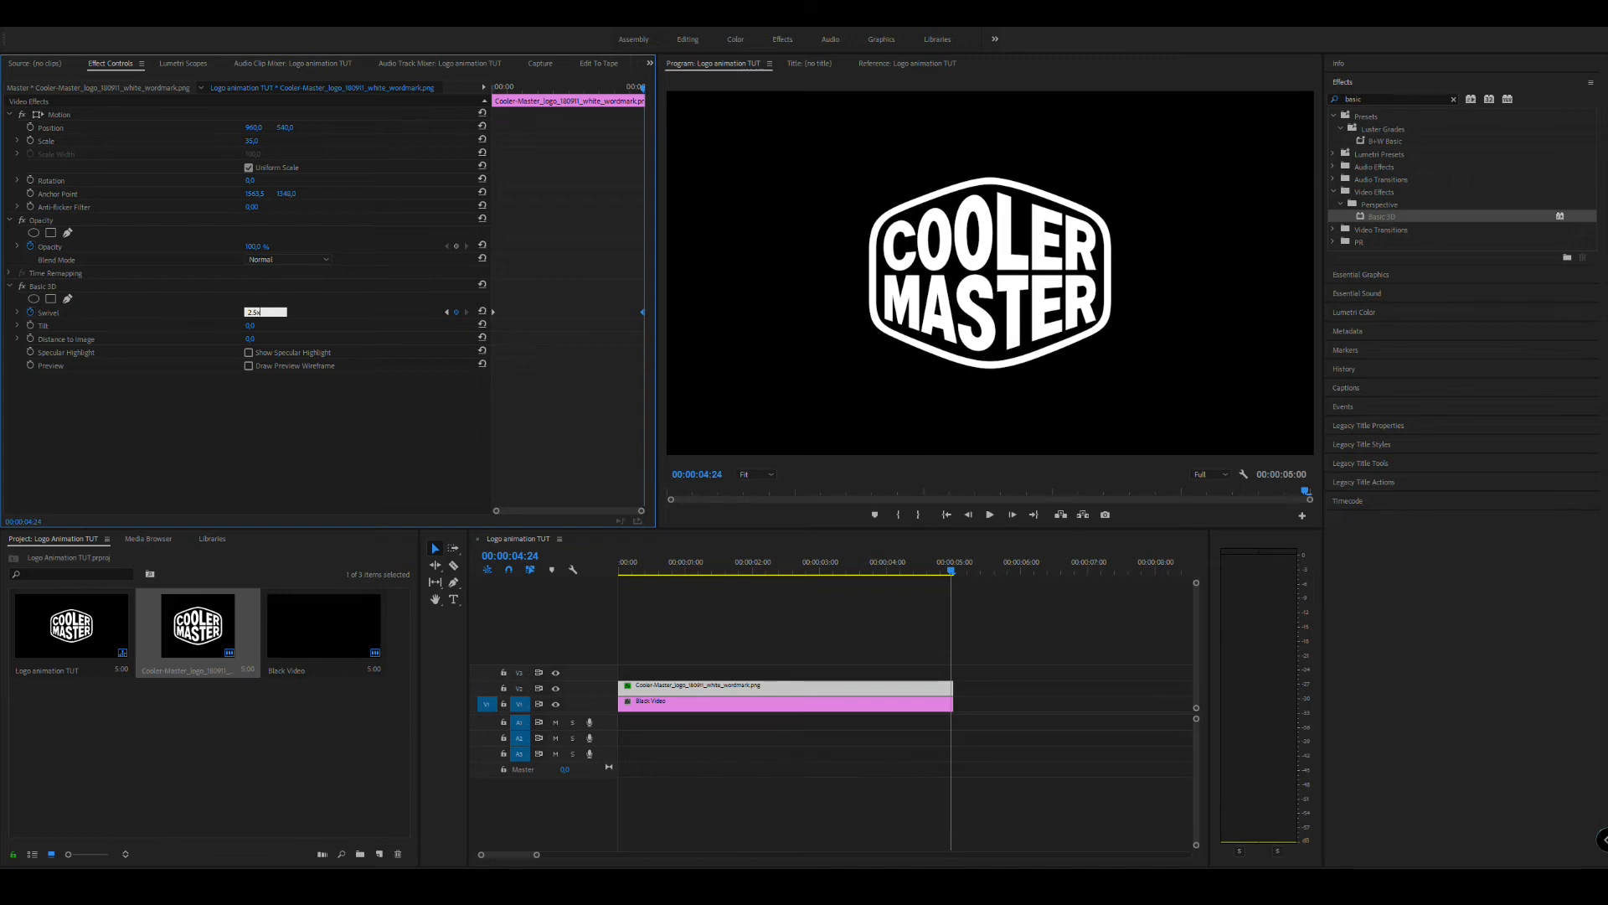
type("2.5x")
key("Return")
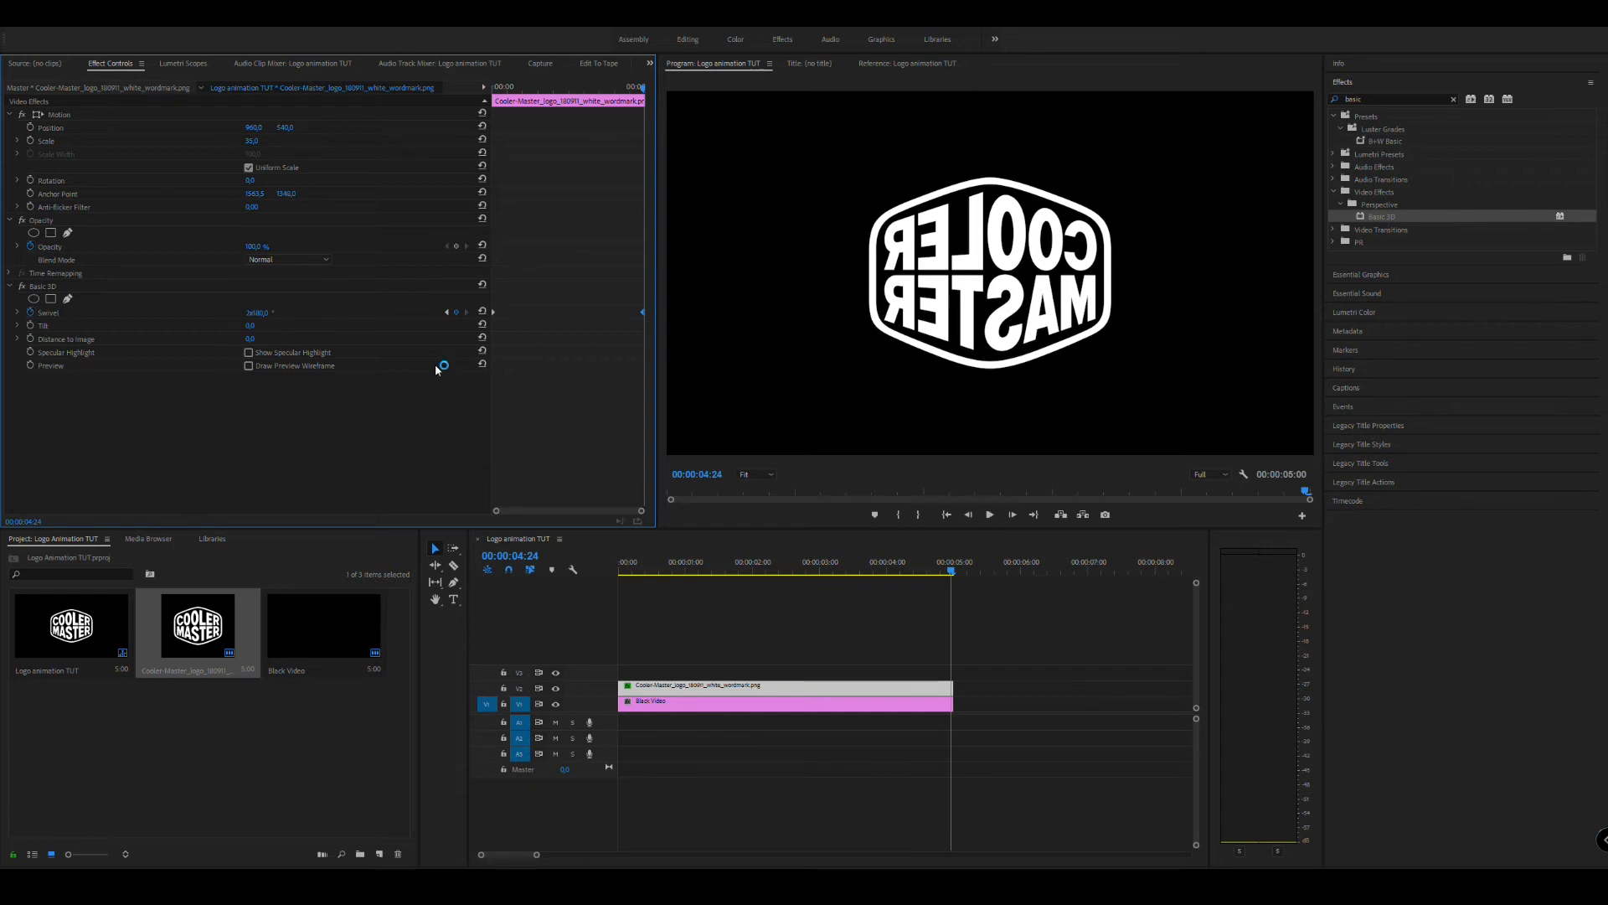
left_click_drag(761, 576, 603, 569)
key("space")
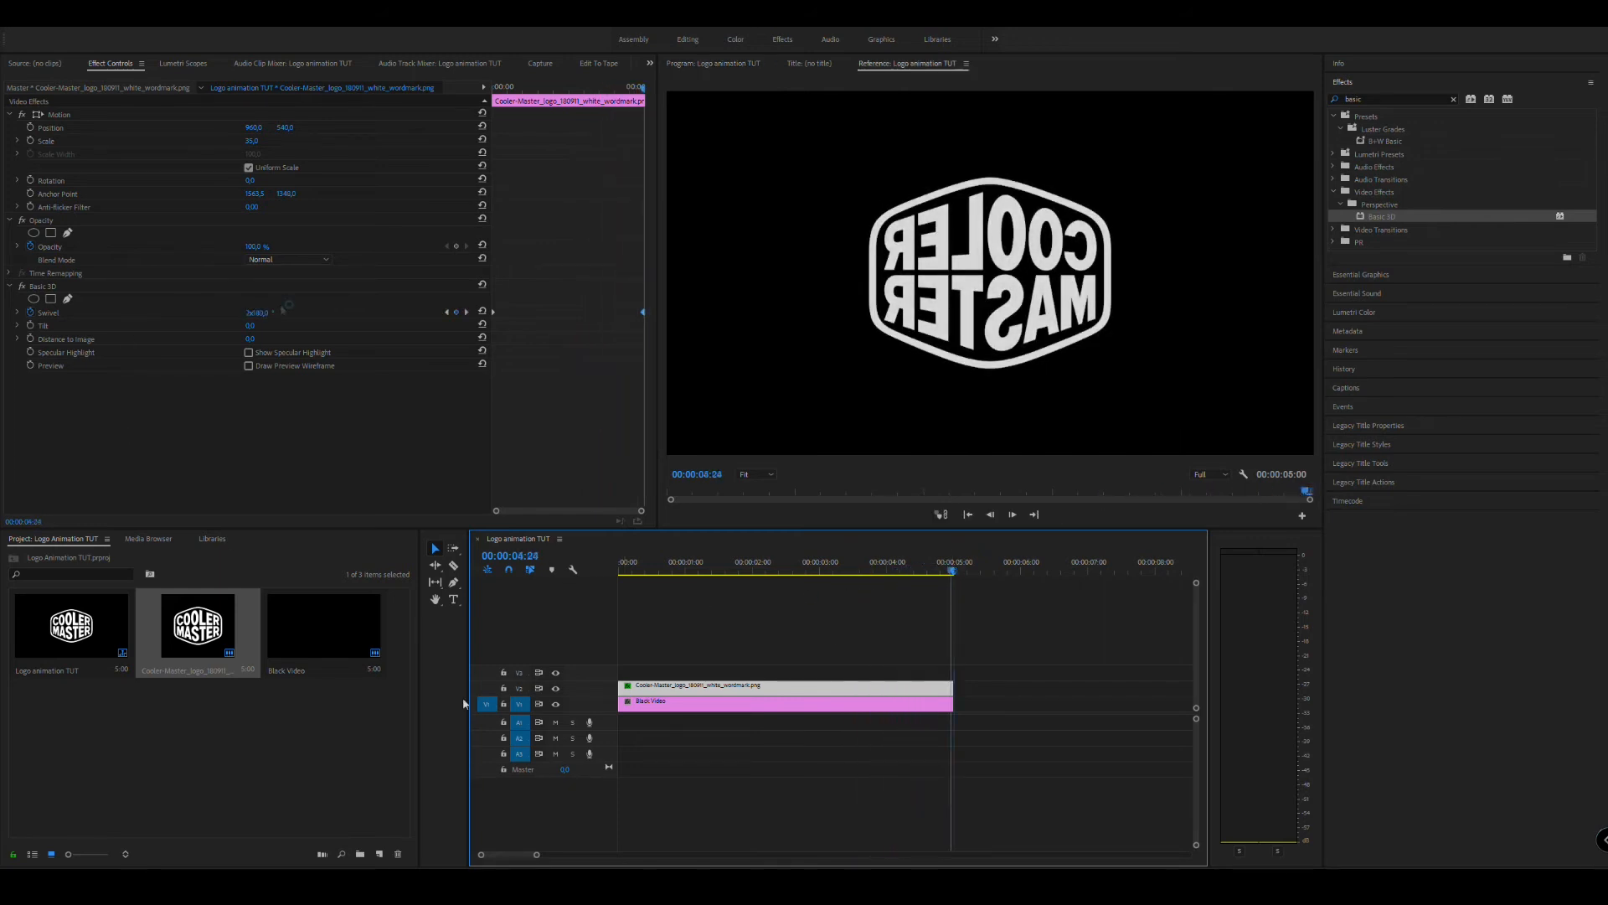
Set the end Swivel keyframe to 1x0, one full turn, and preview the rotation
left_click(258, 312)
type("1x0")
key("Return")
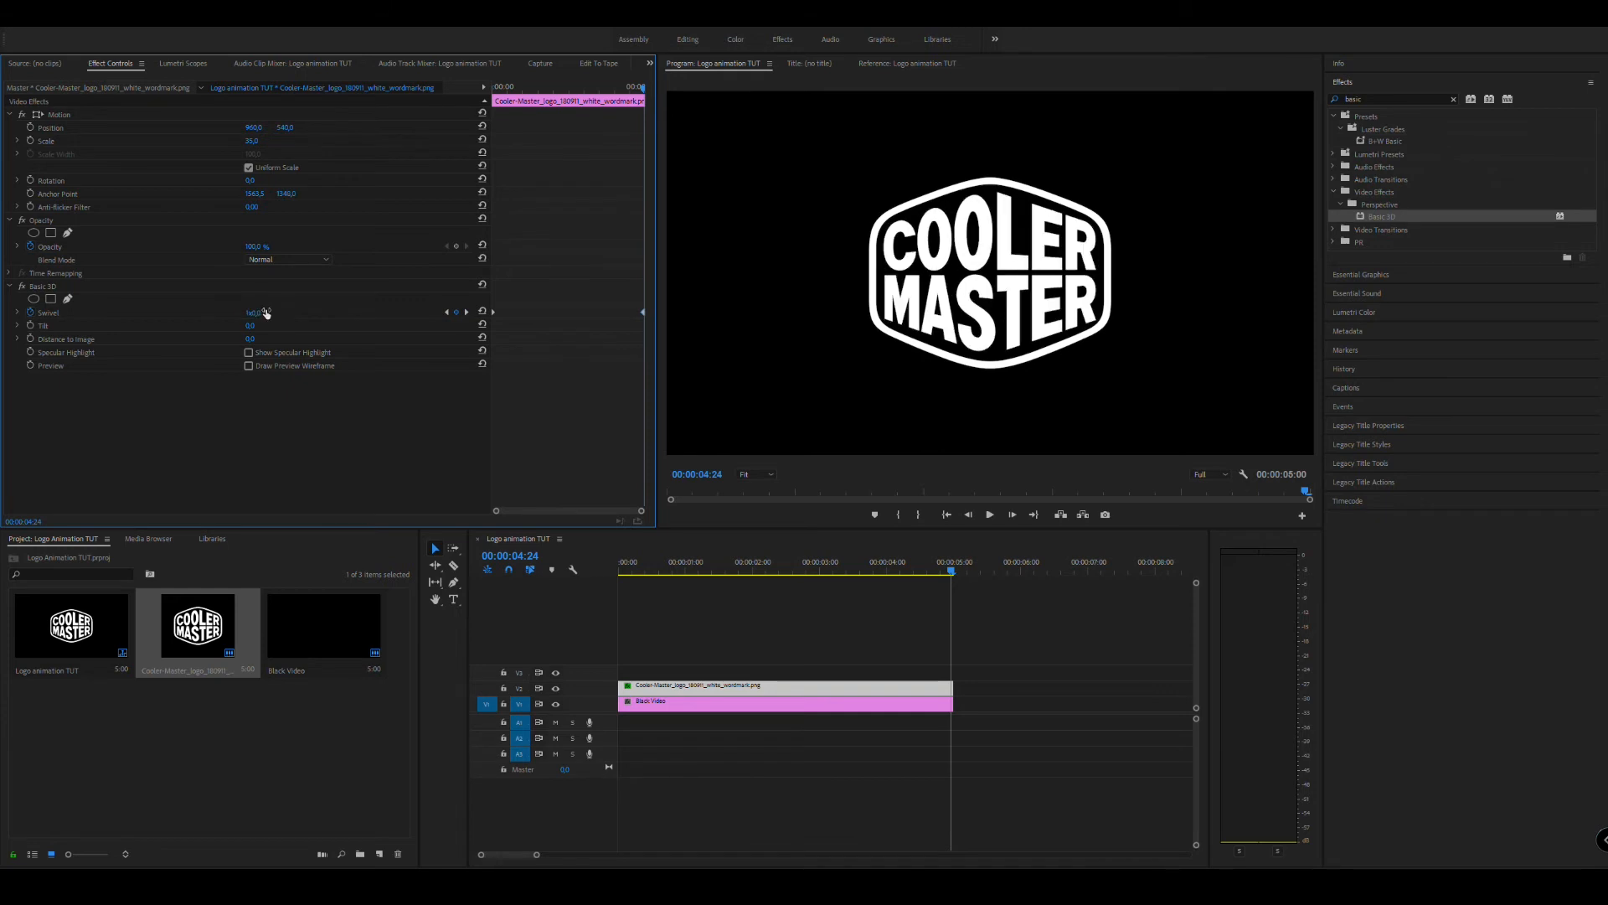
left_click_drag(686, 571, 627, 573)
key("space")
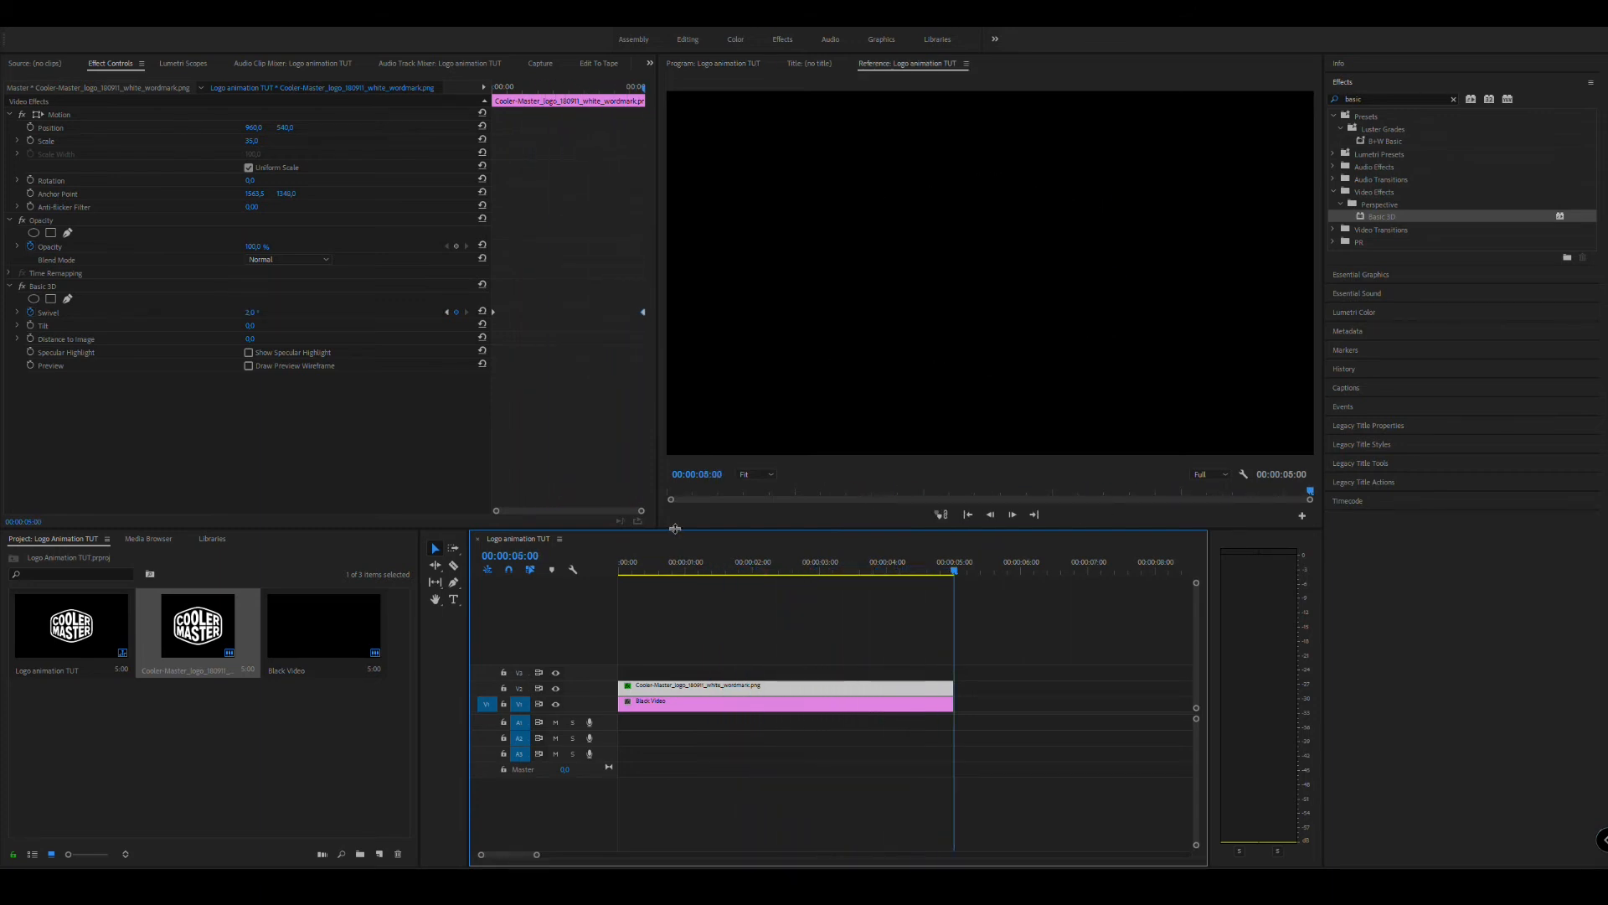
left_click_drag(764, 568, 738, 568)
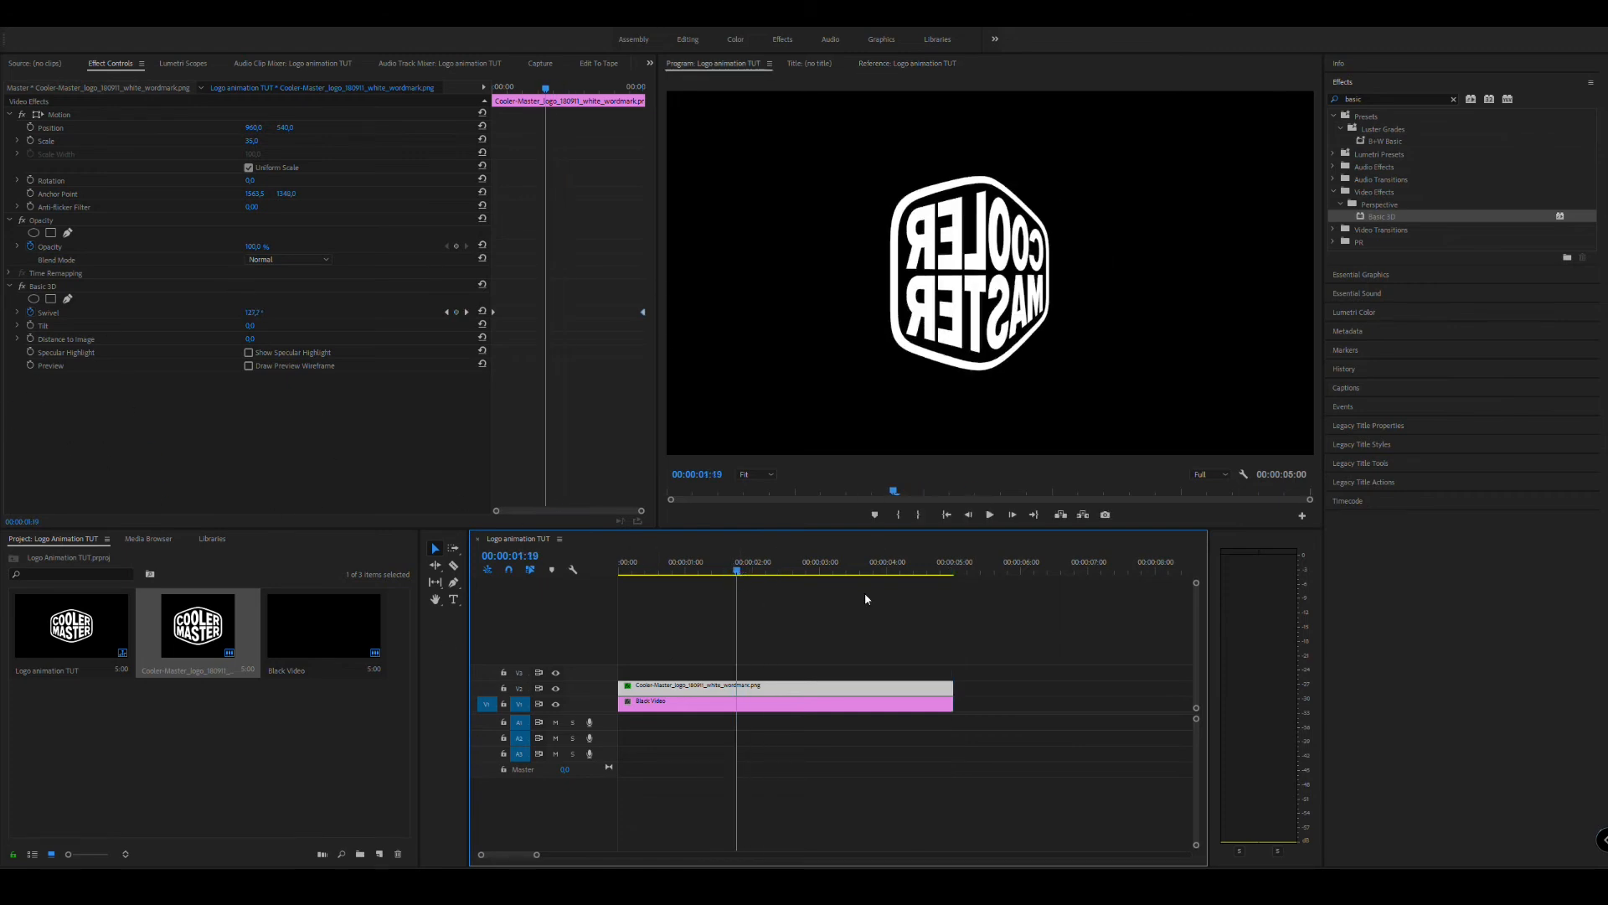
Try out the Basic 3D Tilt at the clip's start, entering 80 and varying it further, and reset it
left_click_drag(743, 574, 1, 448)
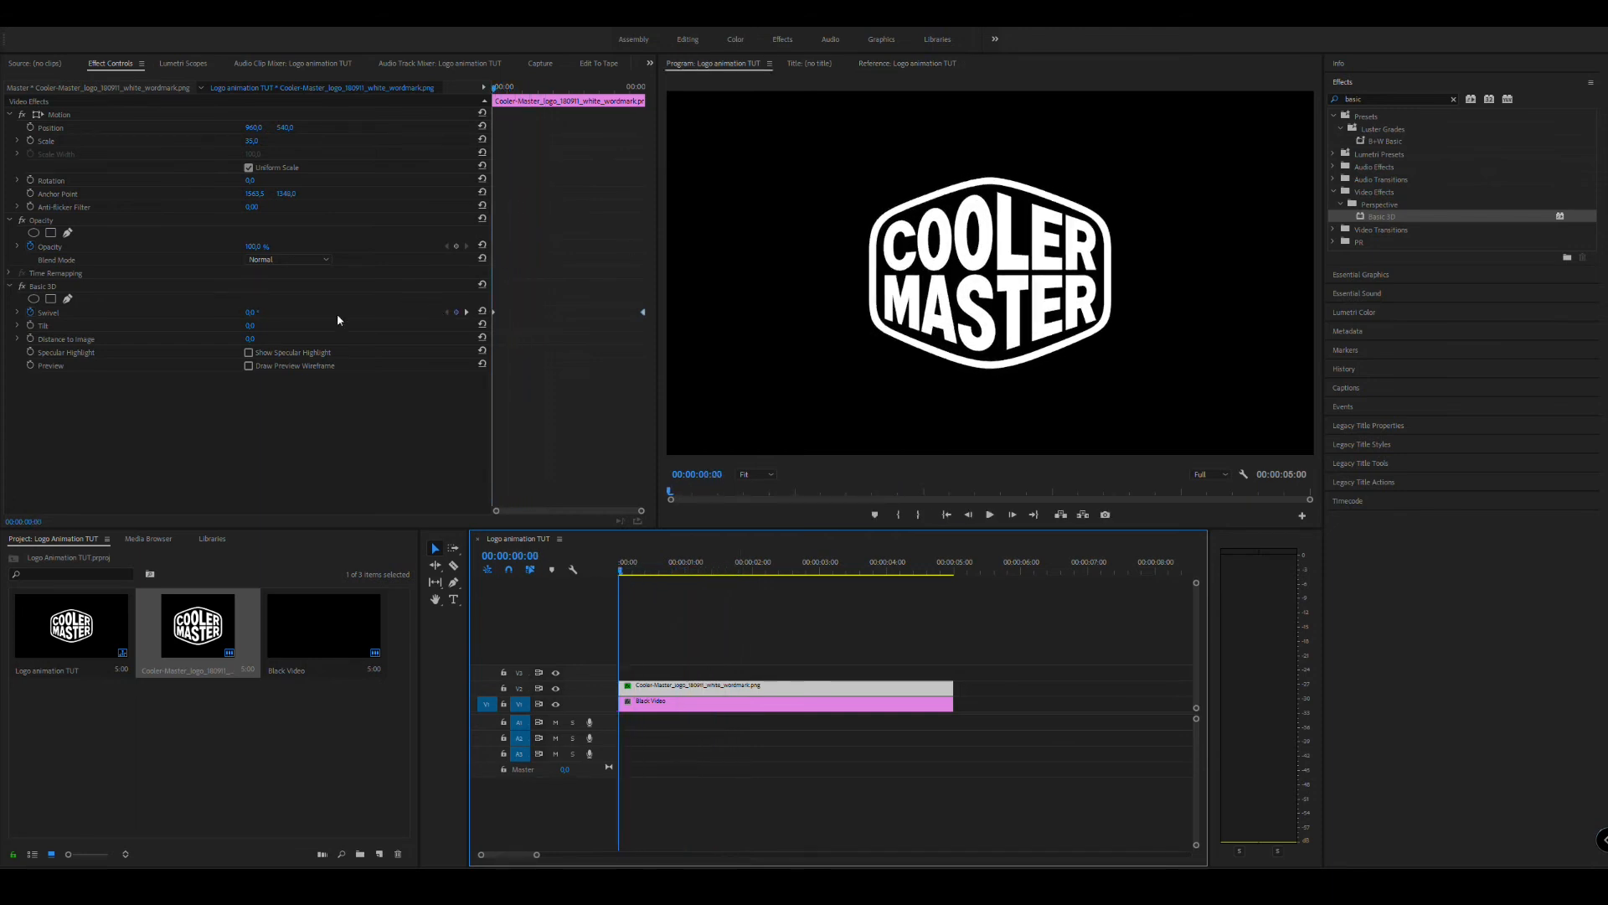
left_click(249, 325)
type("80")
key("Return")
left_click_drag(254, 326, 440, 325)
left_click(483, 326)
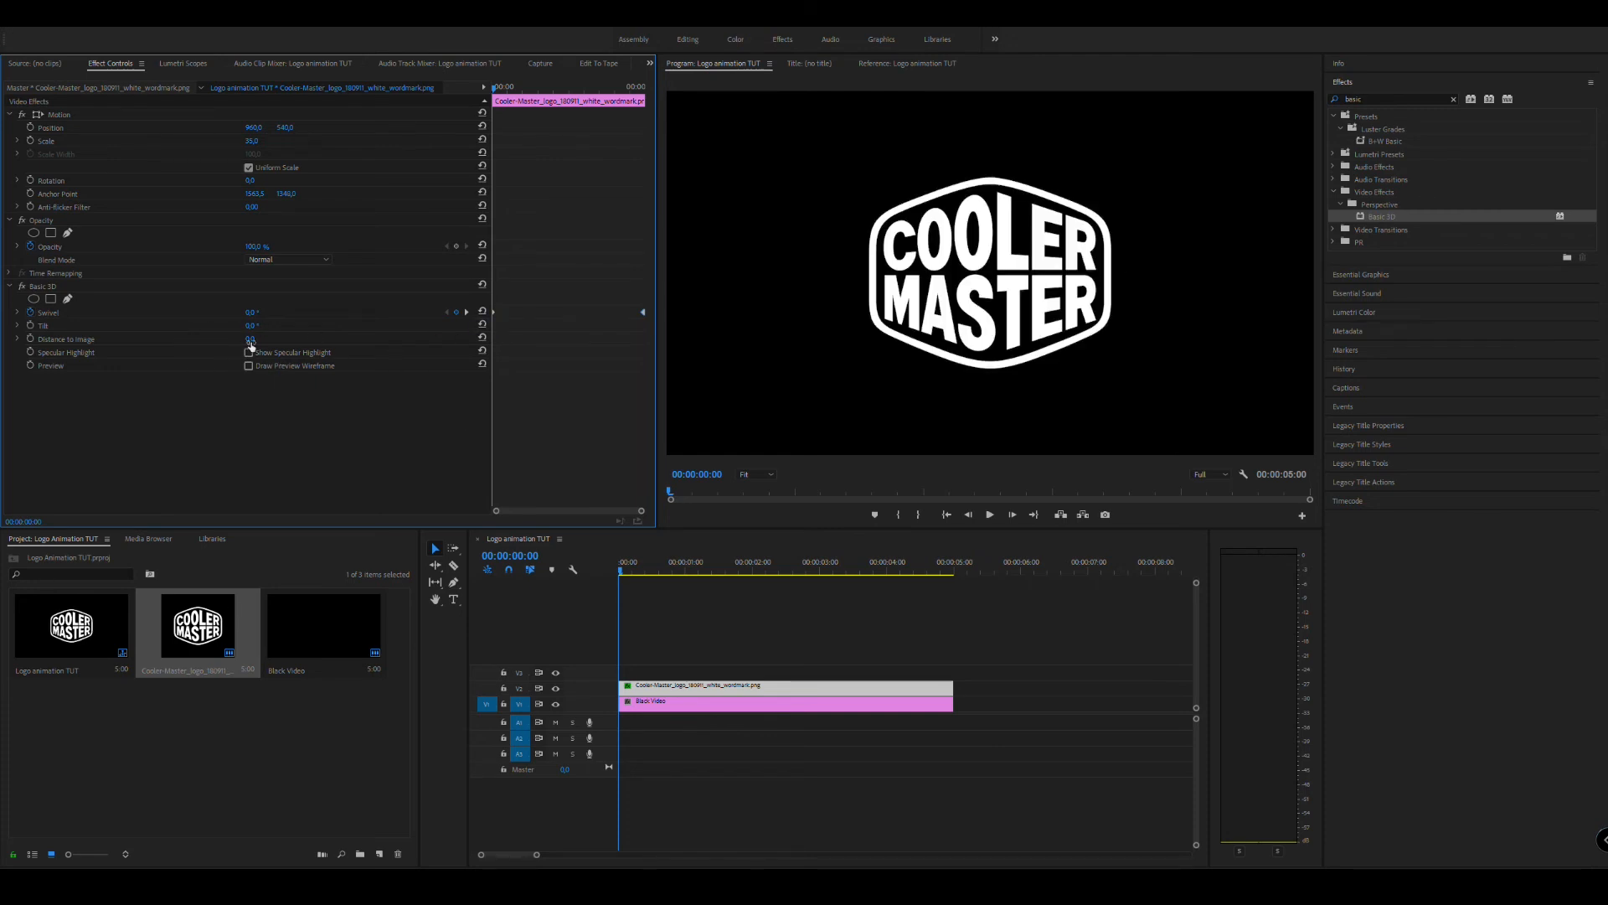
Try increasing the Basic 3D Distance to Image to shrink the logo, reset it, and preview the rotation
left_click_drag(250, 339, 566, 339)
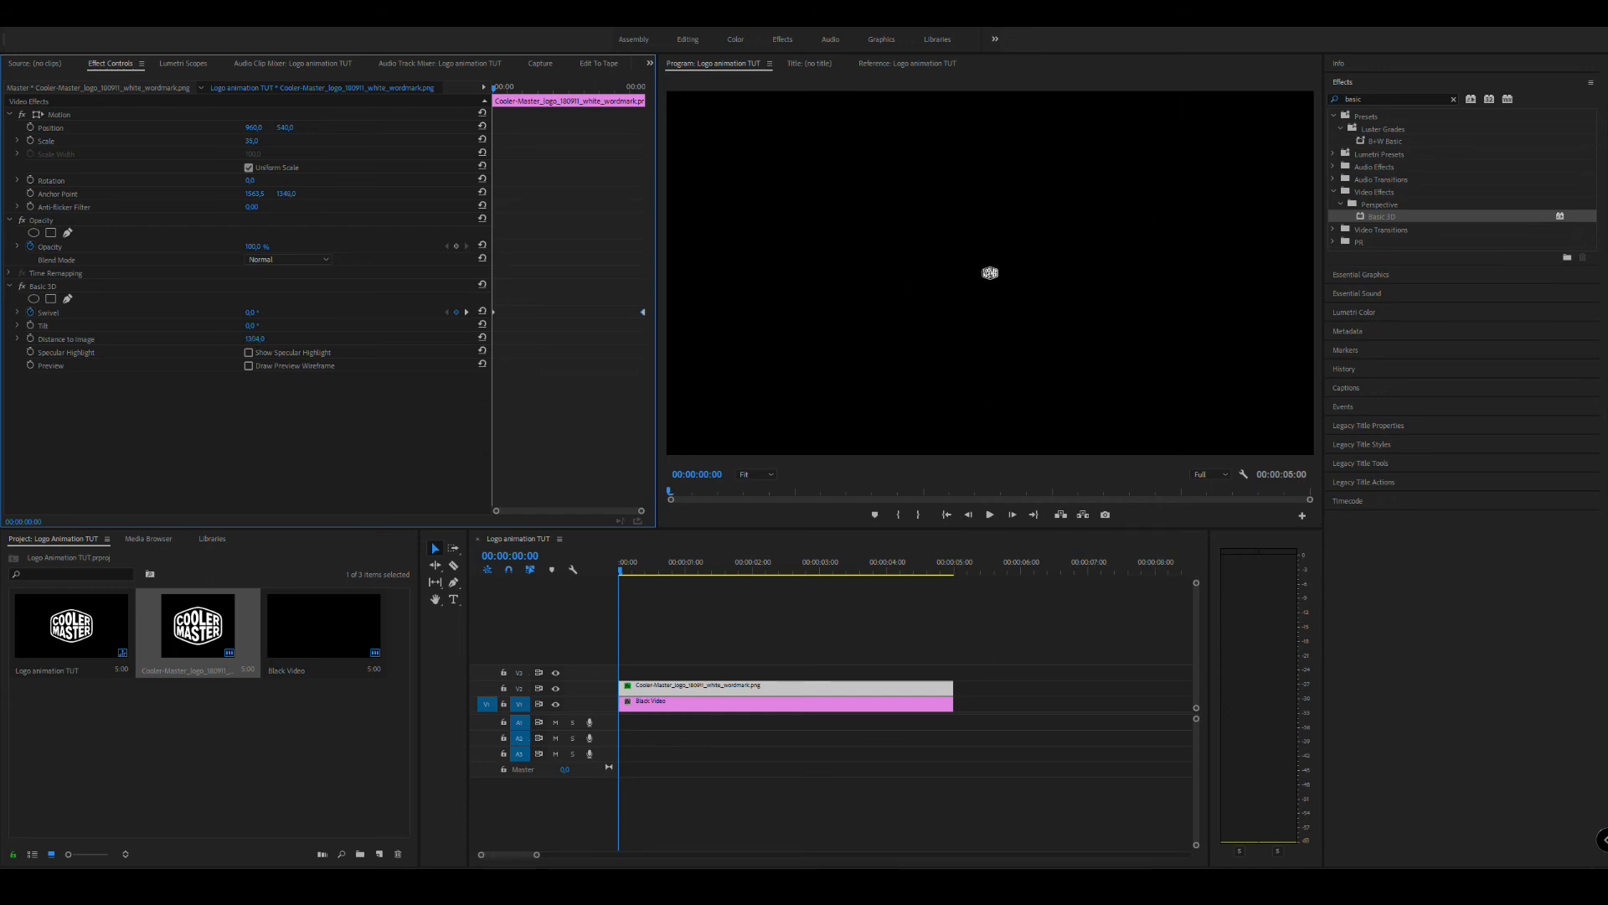
left_click(482, 337)
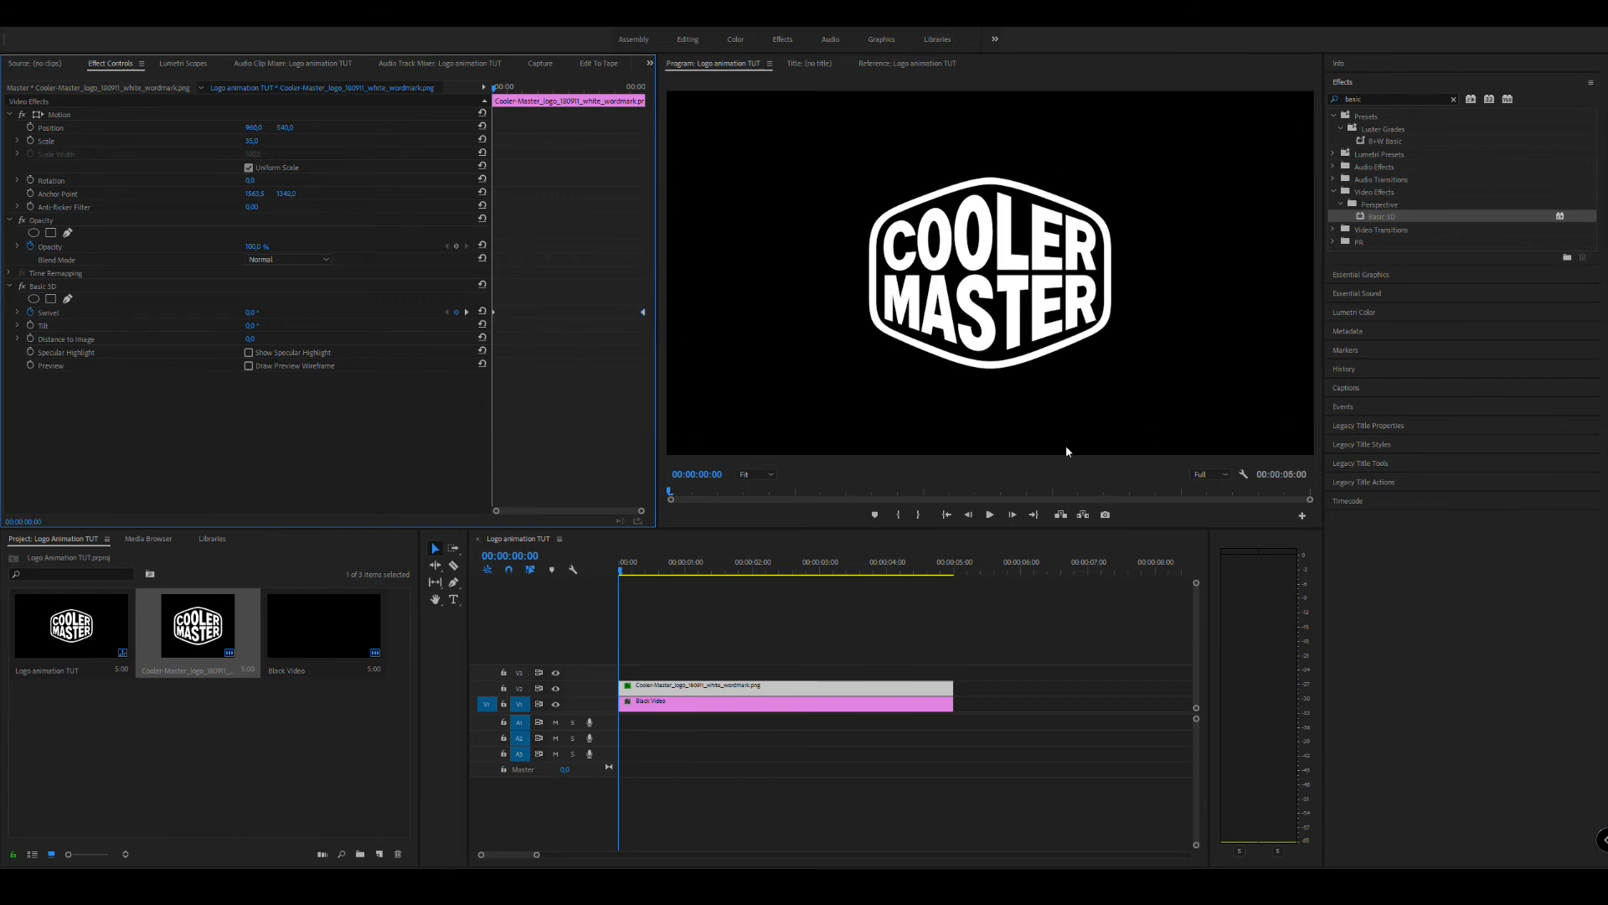
left_click_drag(625, 575, 911, 578)
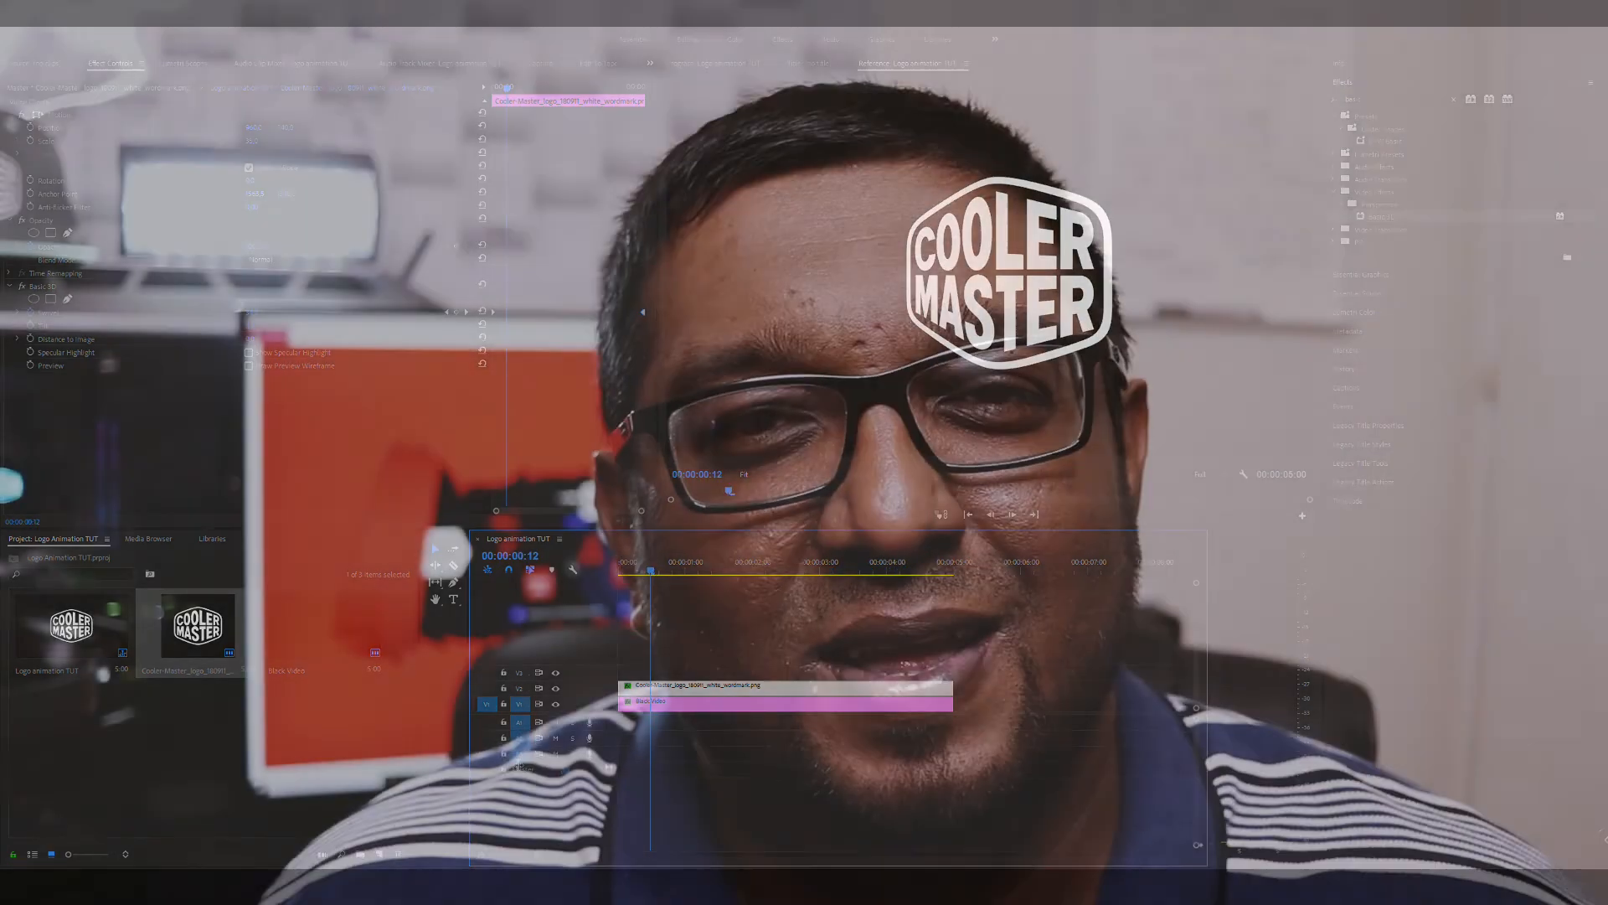